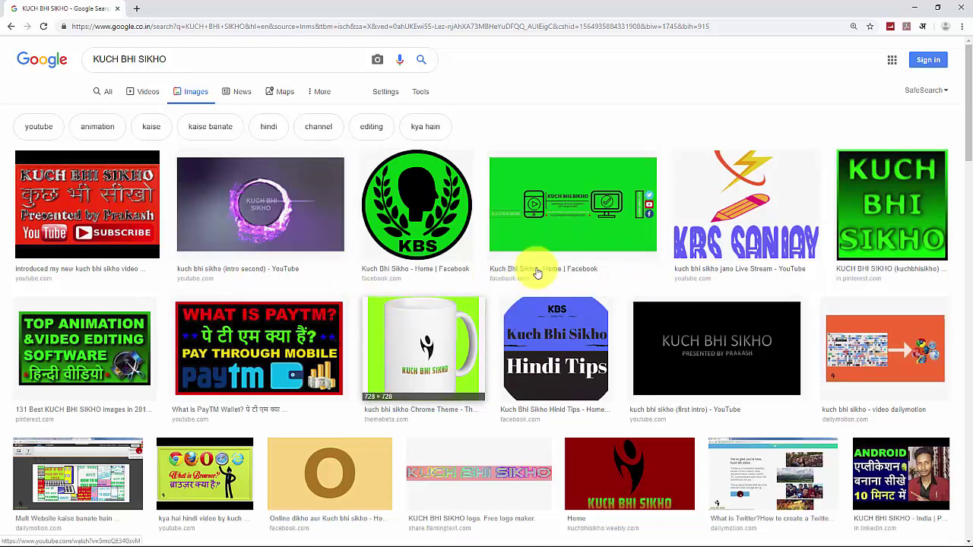
# Step: Preview the green KBS logo from the image results and return to the Google home page
pyautogui.click(418, 217)
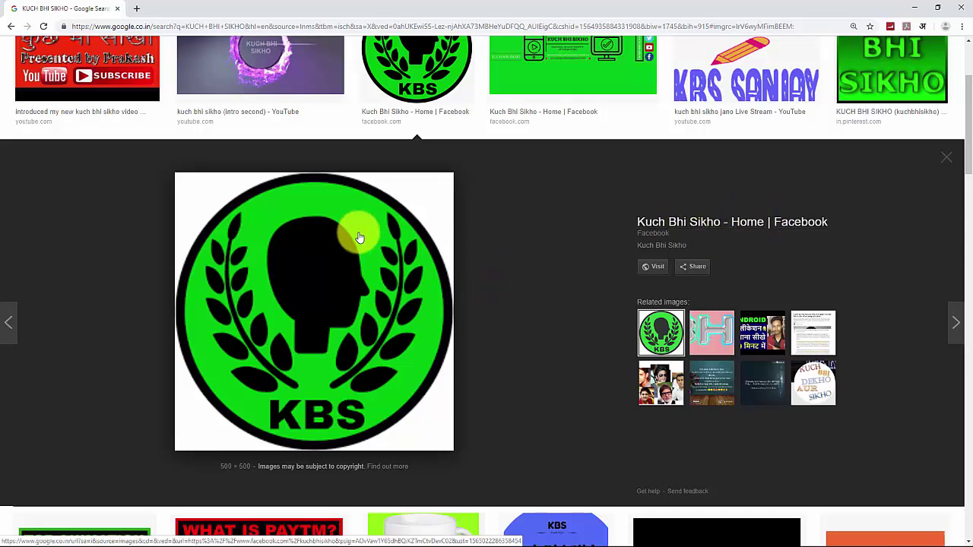
pyautogui.scroll(3, 359, 238)
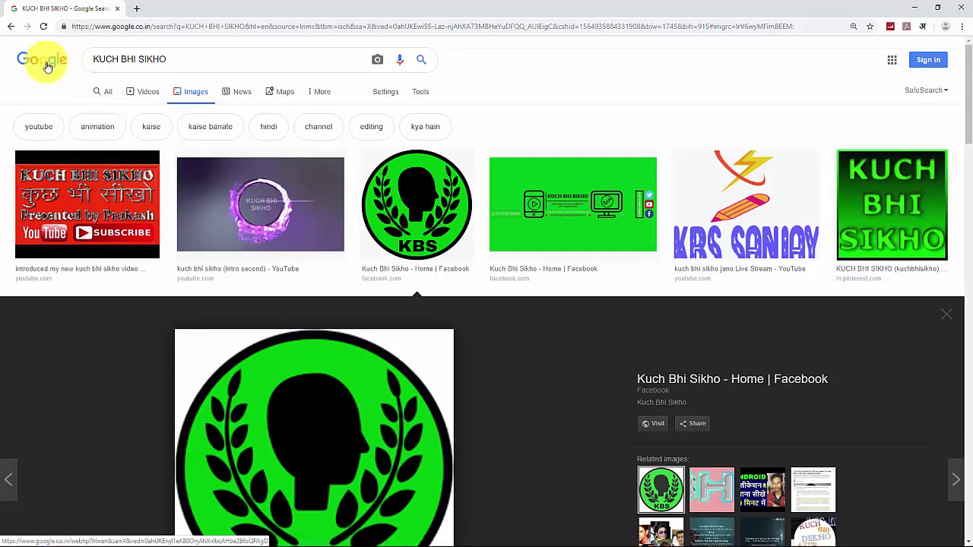
pyautogui.click(43, 59)
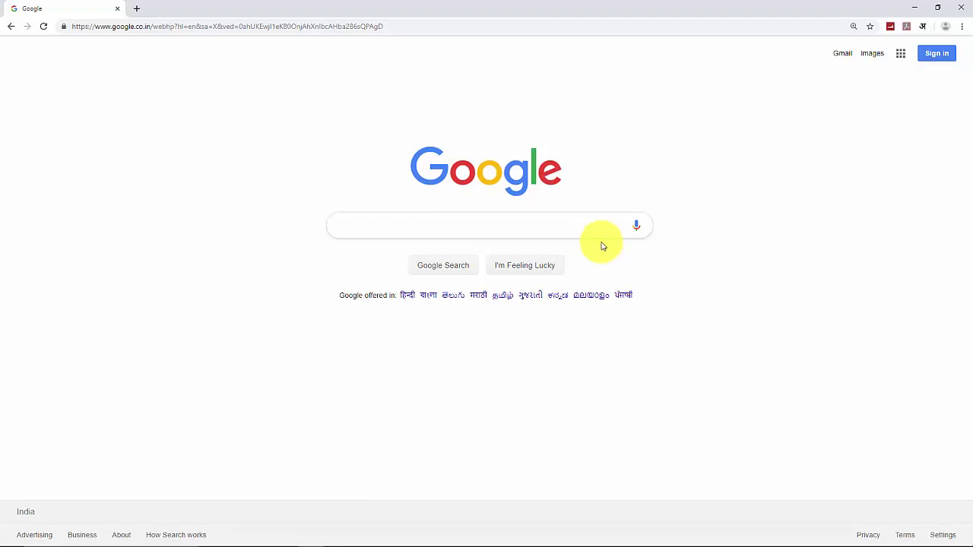
# Step: Switch to File Explorer and open the detailed properties of the LOGO NEW image in the KUCH BHI SIKHO folder on drive D
pyautogui.click(918, 9)
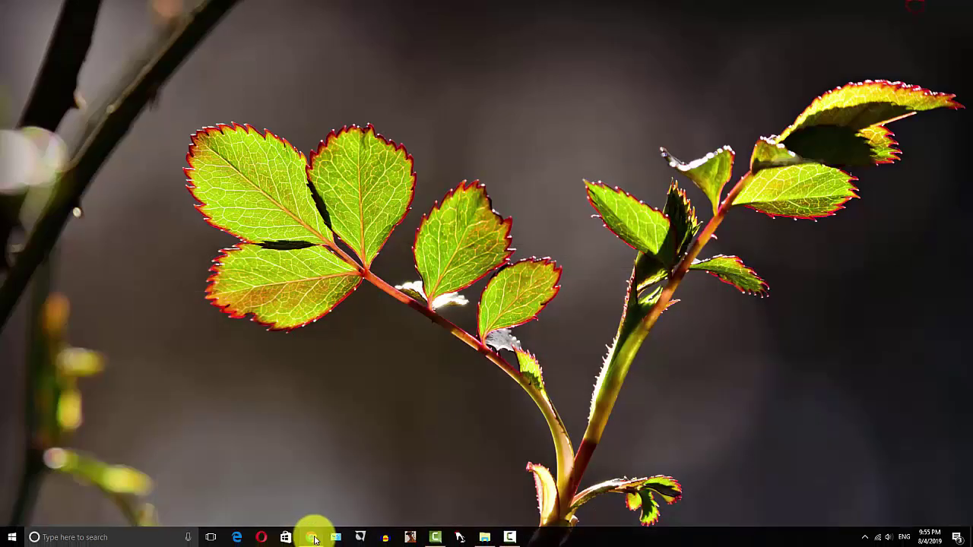
pyautogui.click(473, 532)
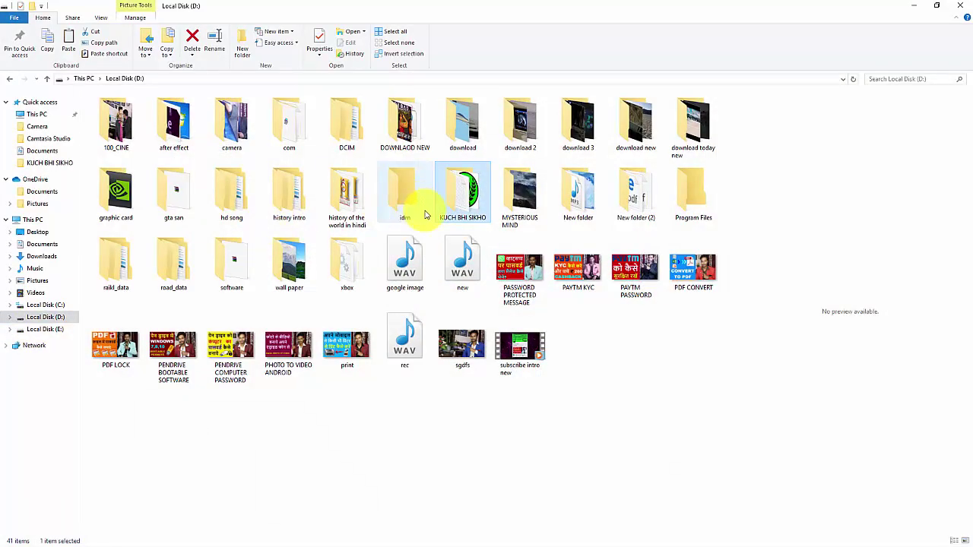
pyautogui.doubleClick(453, 206)
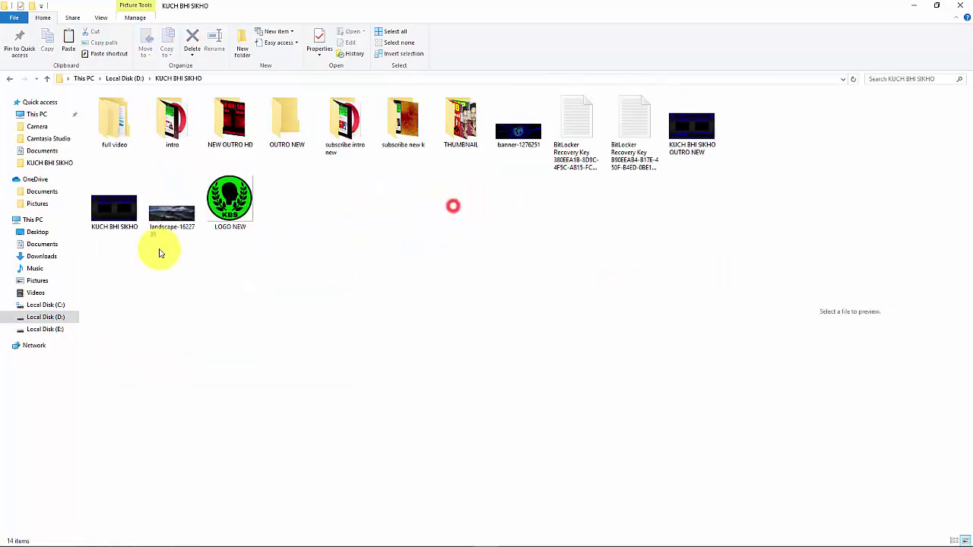
pyautogui.rightClick(238, 194)
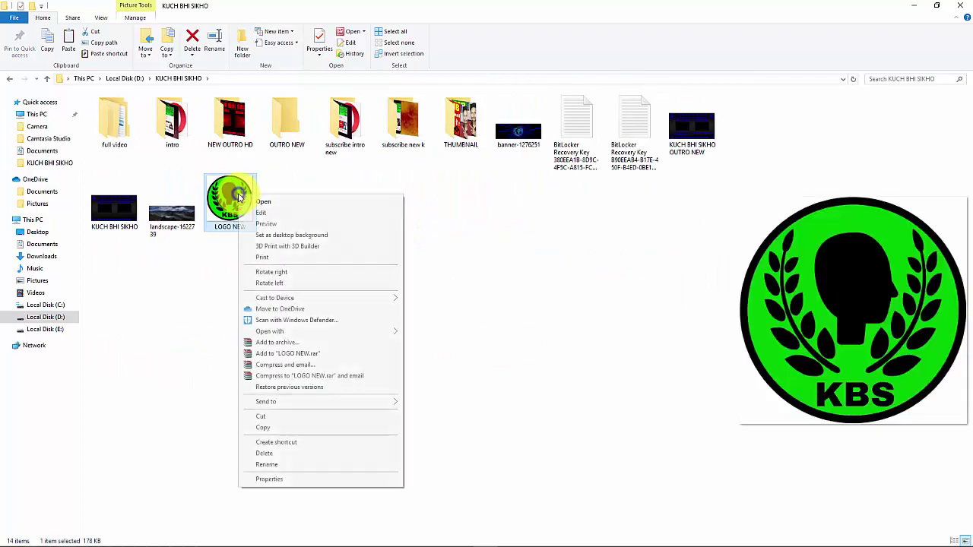
pyautogui.click(276, 479)
pyautogui.click(306, 219)
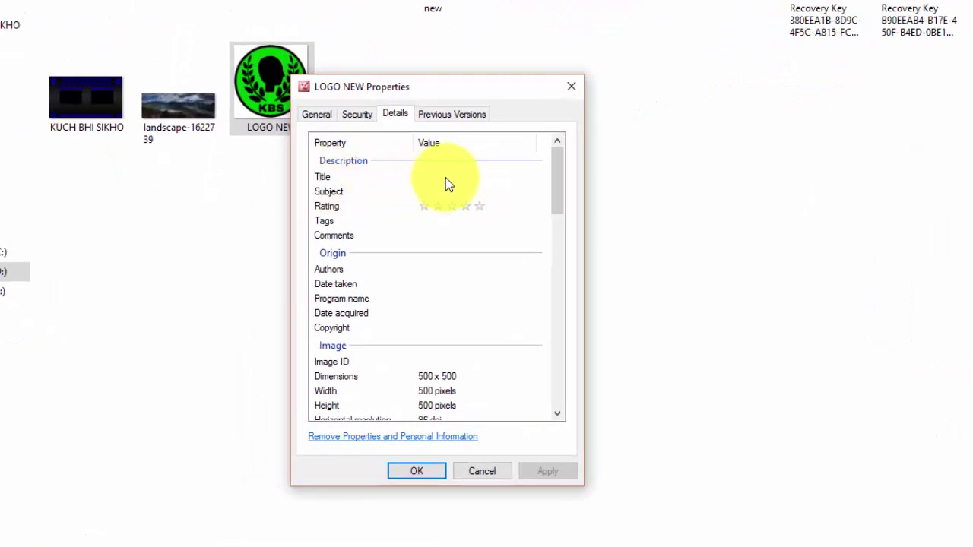
# Step: Set the image's title and subject to KUCH BHI SIKHO and give it a five-star rating
pyautogui.click(449, 177)
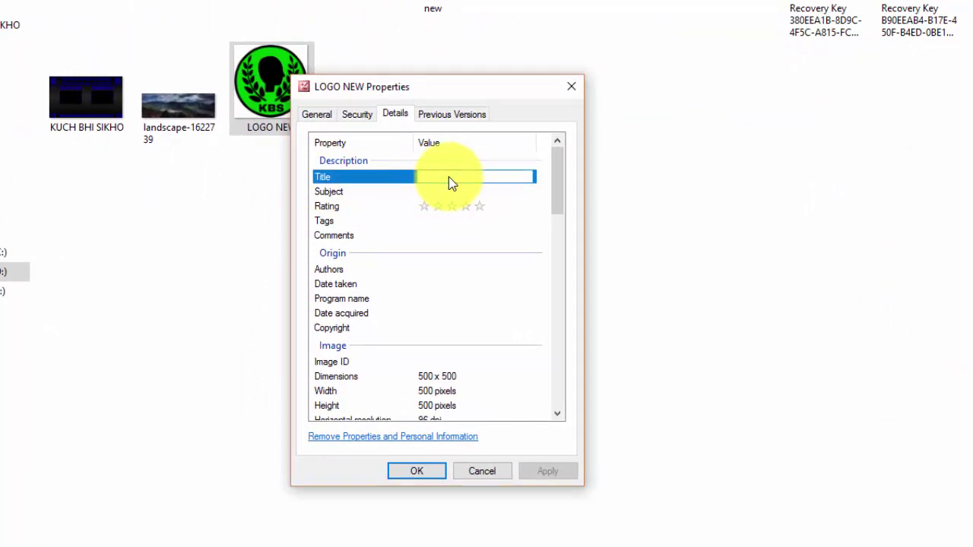
pyautogui.write('KUCH BHI SIKHO')
pyautogui.click(482, 192)
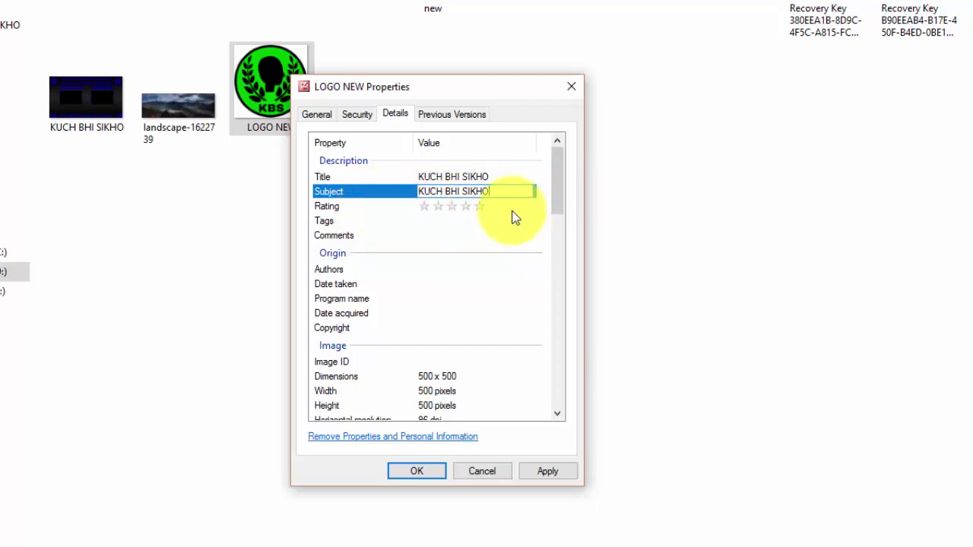
pyautogui.click(483, 207)
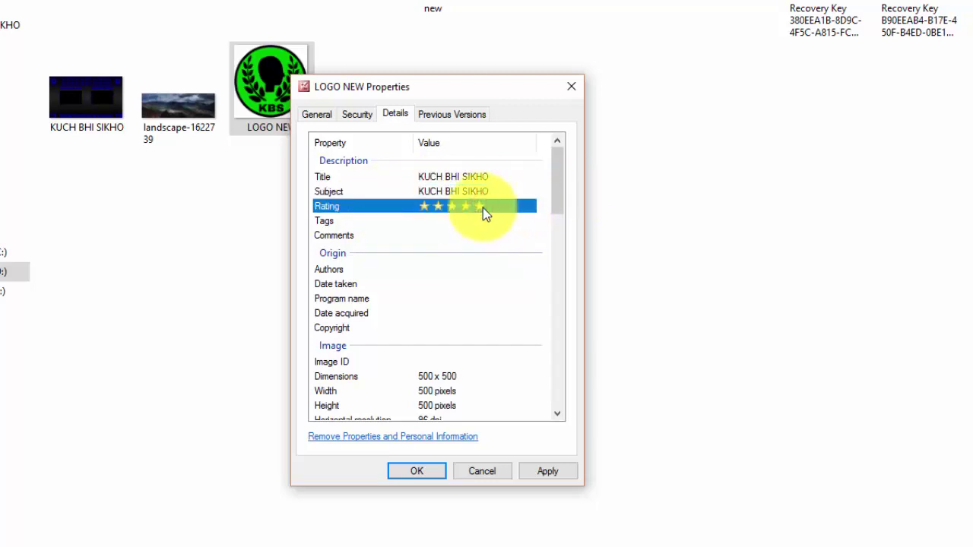
# Step: Add the tags KUCH BHISIKHO, KUCH SIKHO and SIKHO to the image, separated by semicolons
pyautogui.click(461, 220)
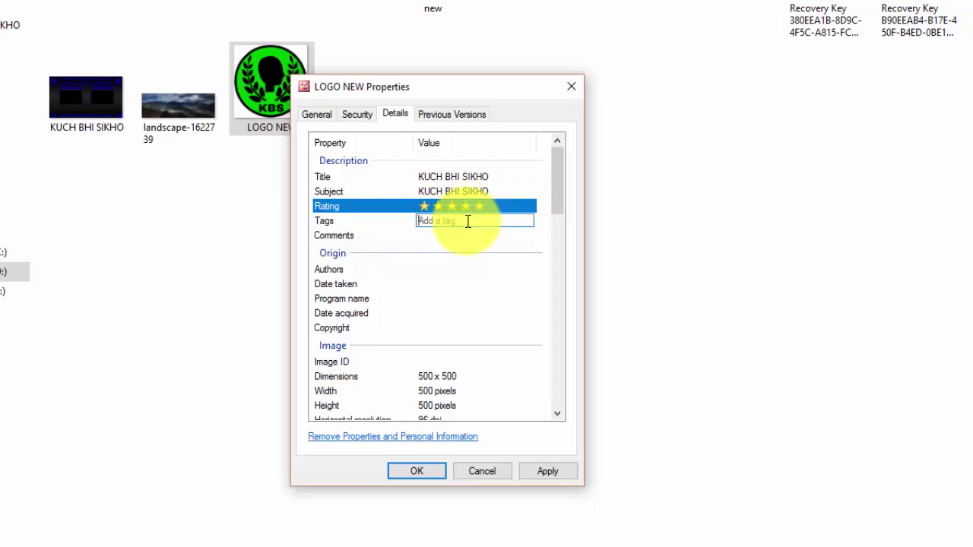
pyautogui.write('KUCH BHISIKHO;')
pyautogui.click(528, 220)
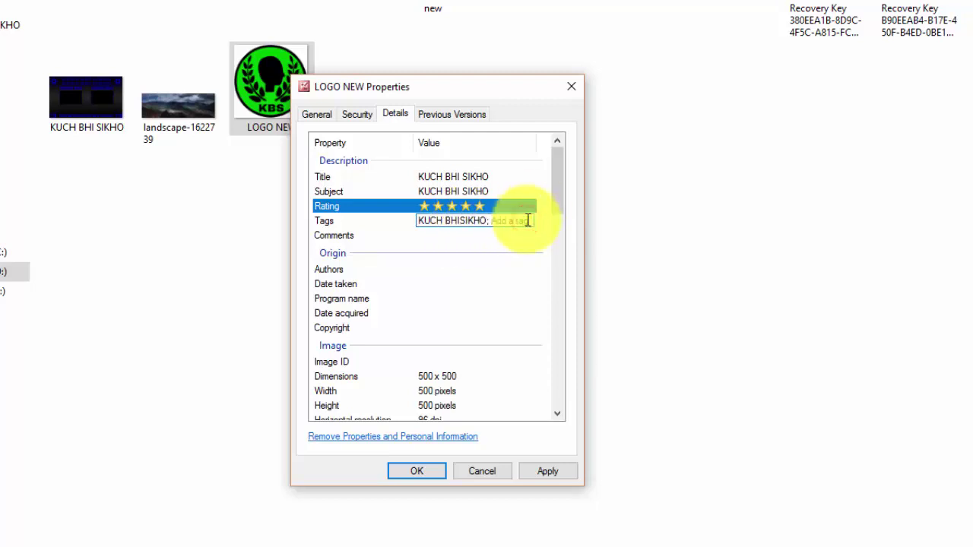
pyautogui.write('KUCH')
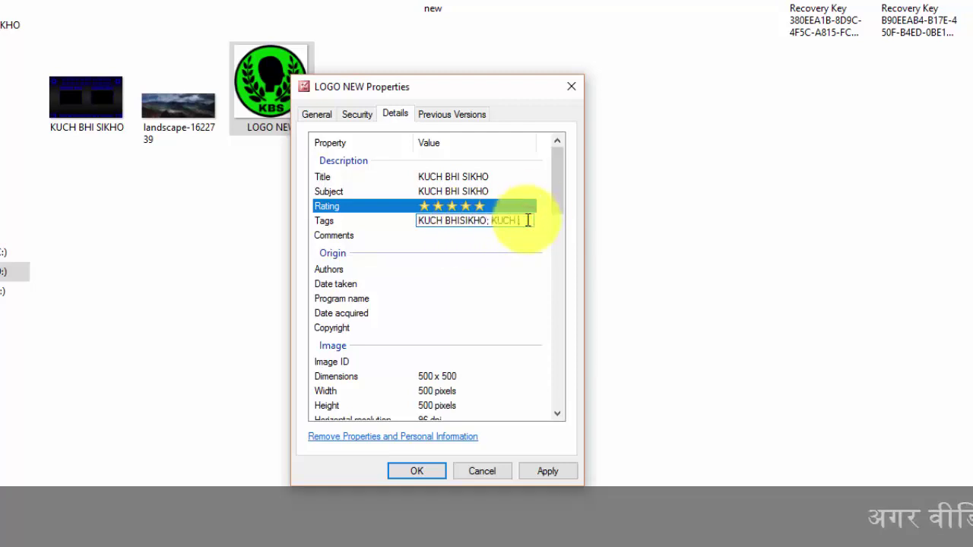
pyautogui.write(' SIKHO;')
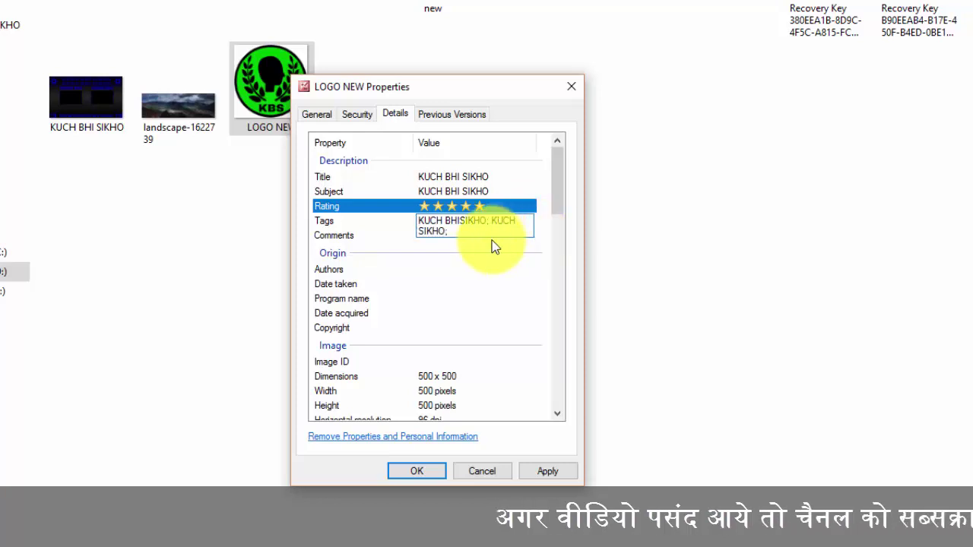
pyautogui.write('SIKHO')
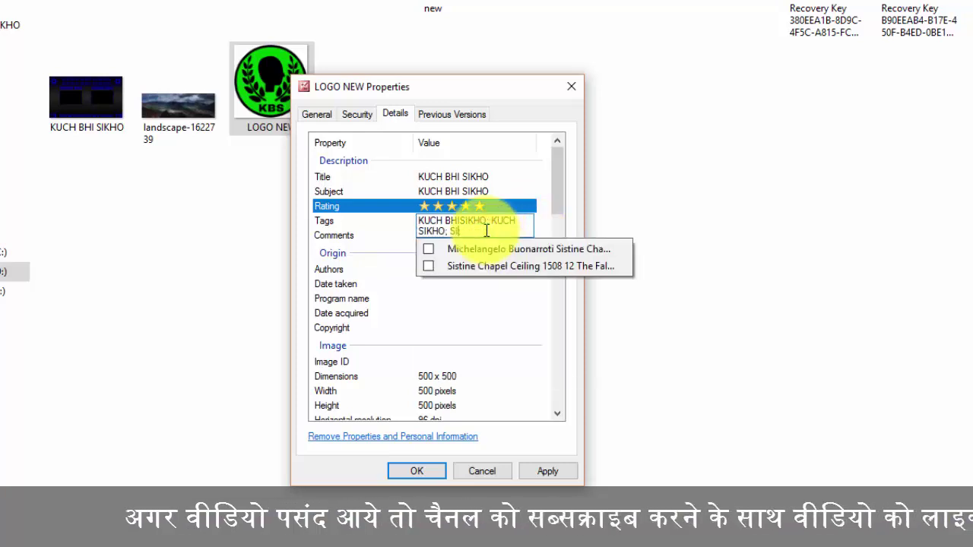
pyautogui.write(';')
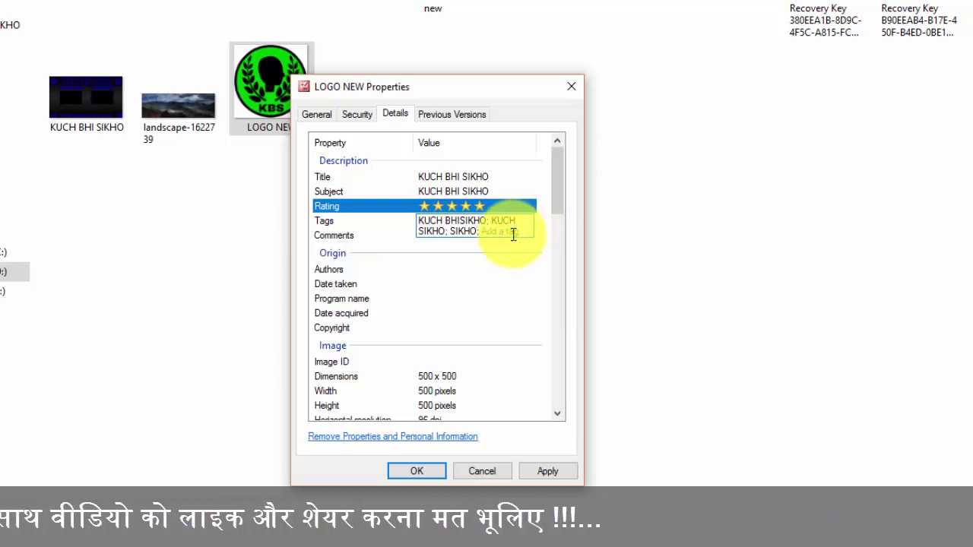
# Step: Extend the image's tags with GOOGLE IMAGES, KUCH BHI SIKHO LOGO and YOUTUBE CHANNEL KUCH BHI SIKHO
pyautogui.write('GOO;GLE; IMAGES')
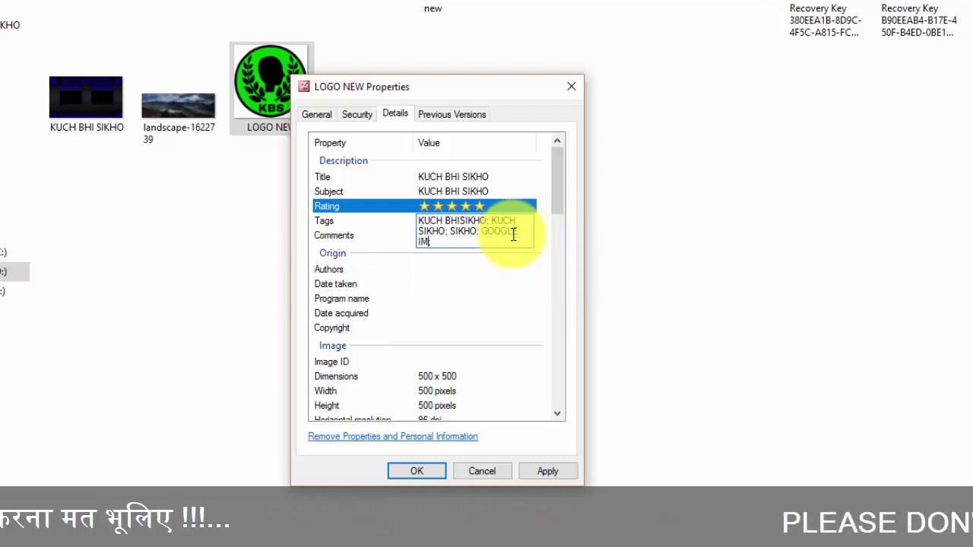
pyautogui.write(';')
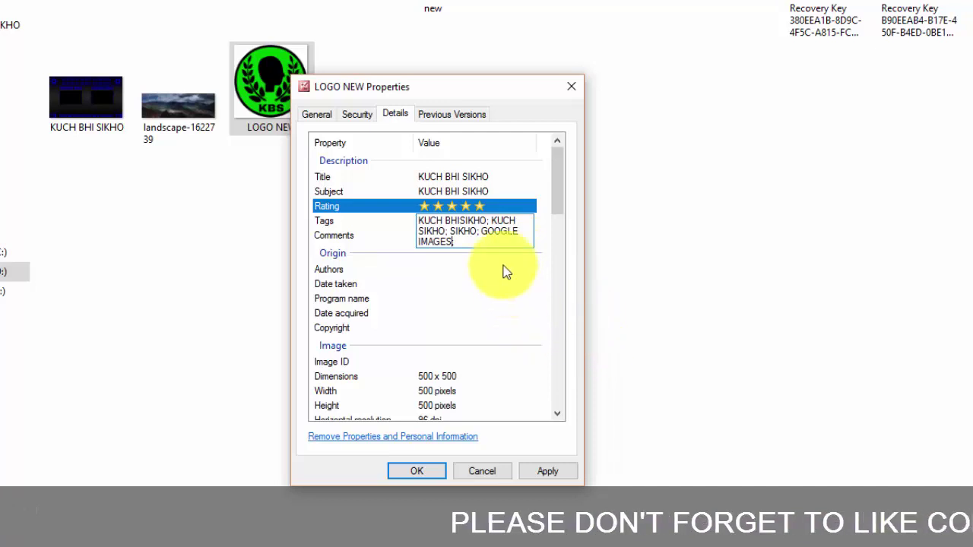
pyautogui.write('KUCH BH')
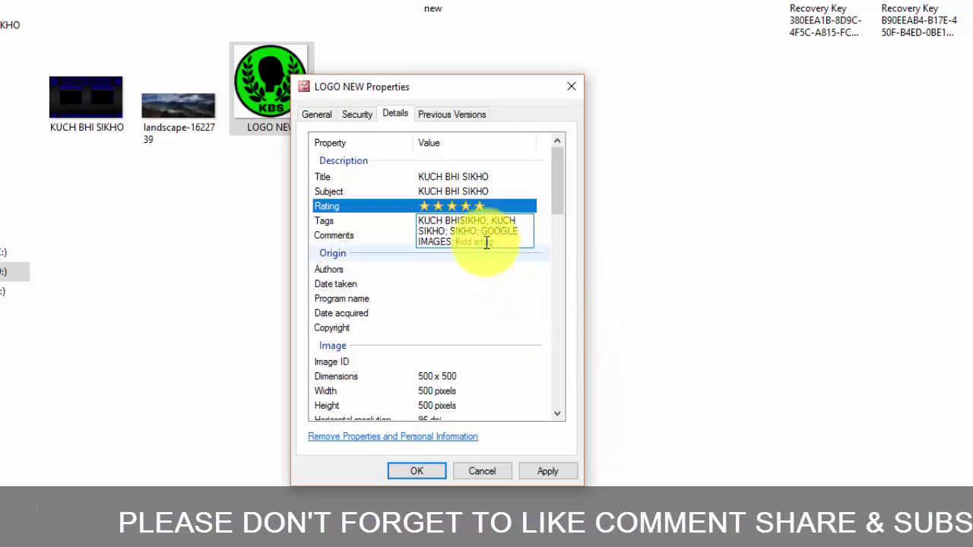
pyautogui.write('I ')
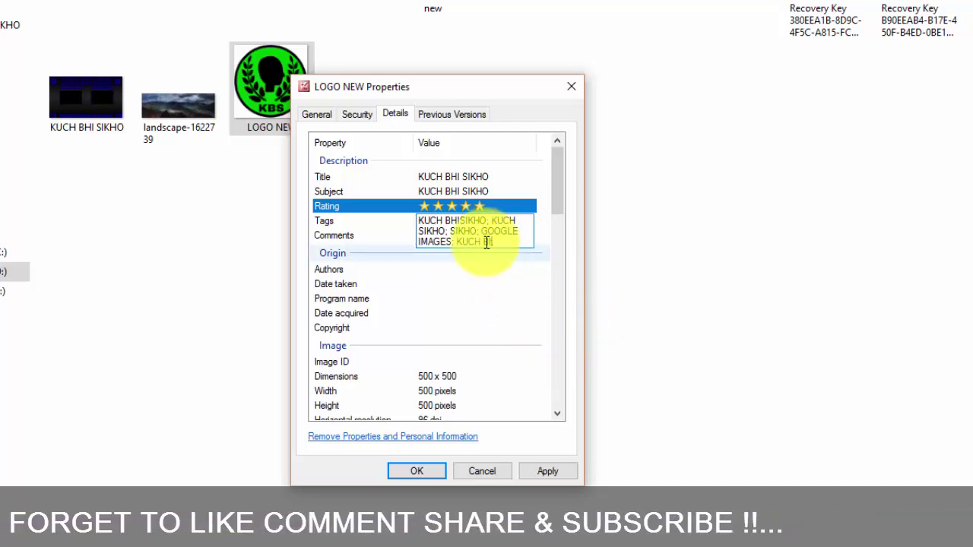
pyautogui.write('SIKHO')
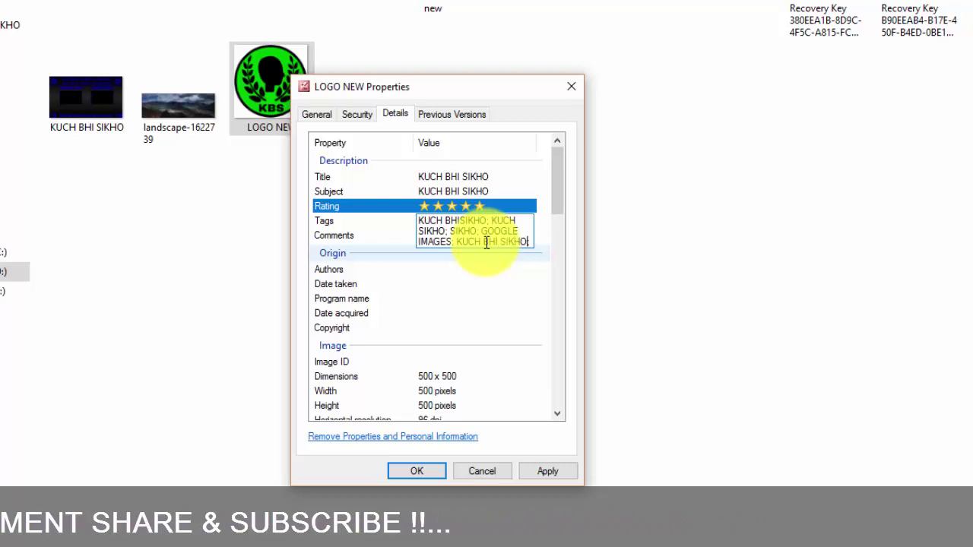
pyautogui.write(' LOGO;')
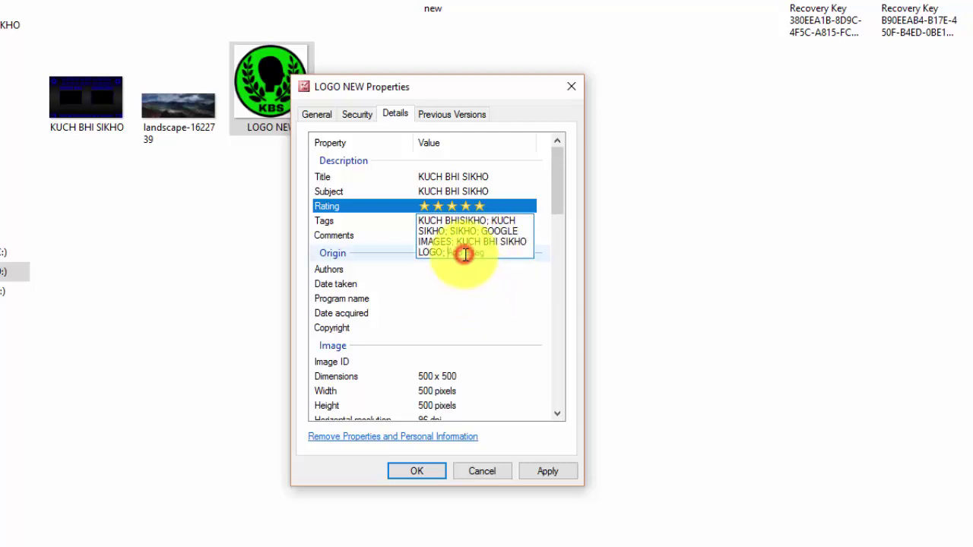
pyautogui.write('YOUTUBE CHANNEL KUCH BHI SI')
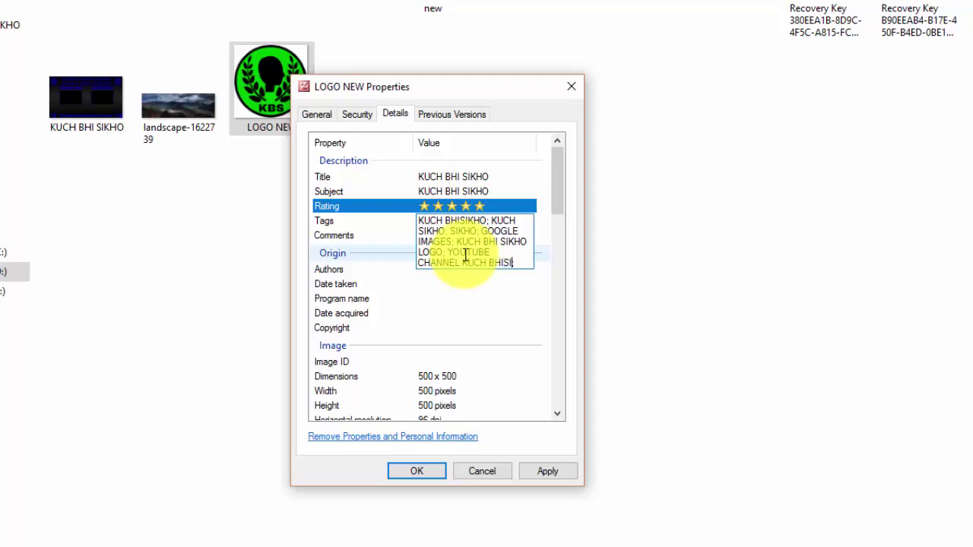
pyautogui.write('KHO;')
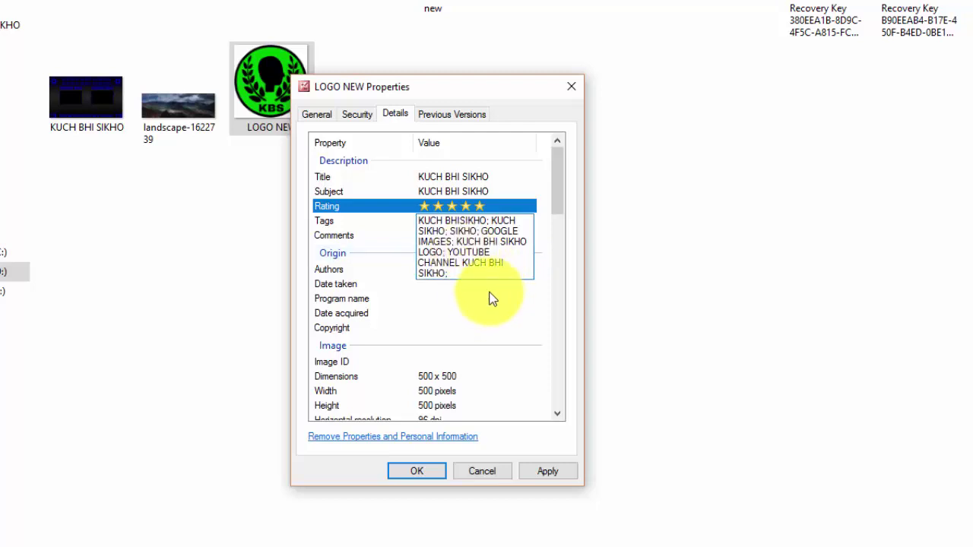
pyautogui.click(493, 298)
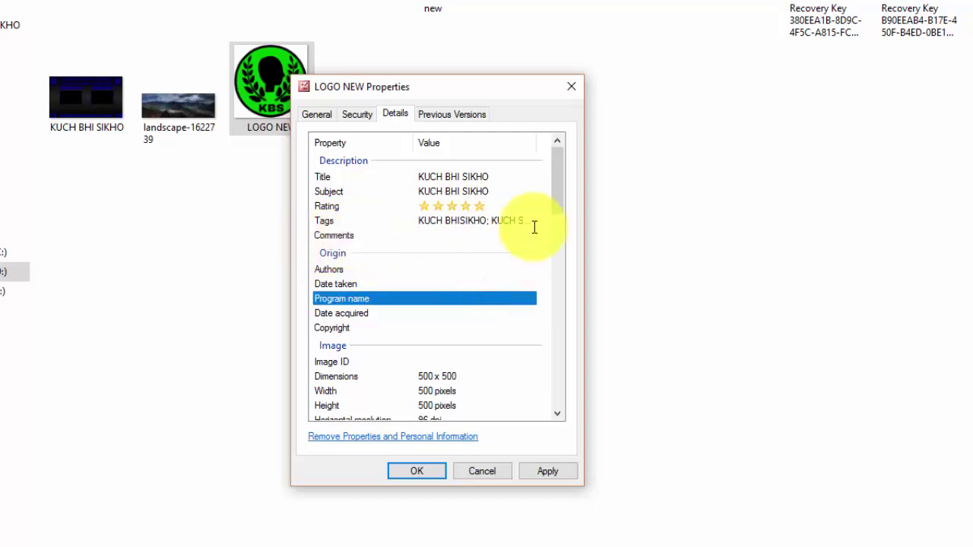
# Step: Fill in both the comments and the authors of the image with KUCH BHI SIKHO
pyautogui.click(467, 235)
pyautogui.click(455, 234)
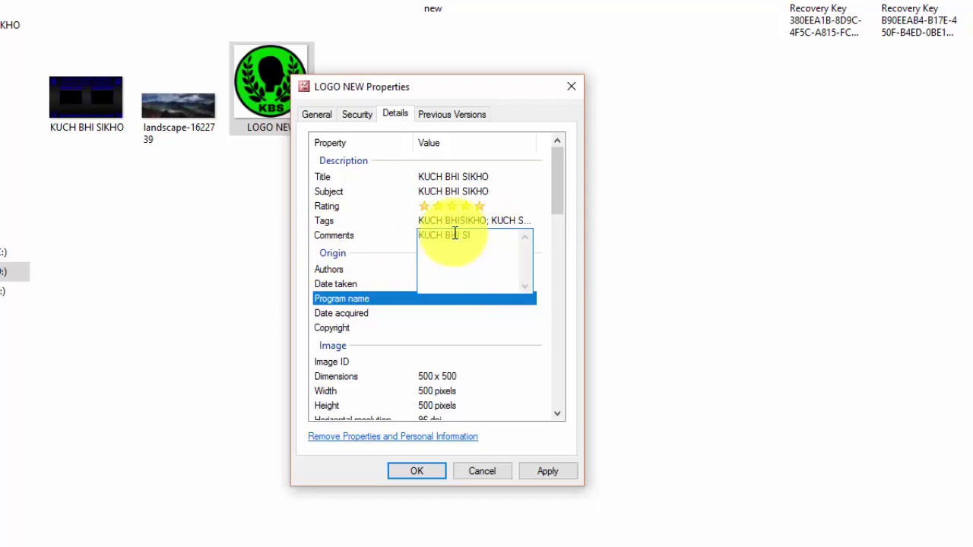
pyautogui.click(462, 312)
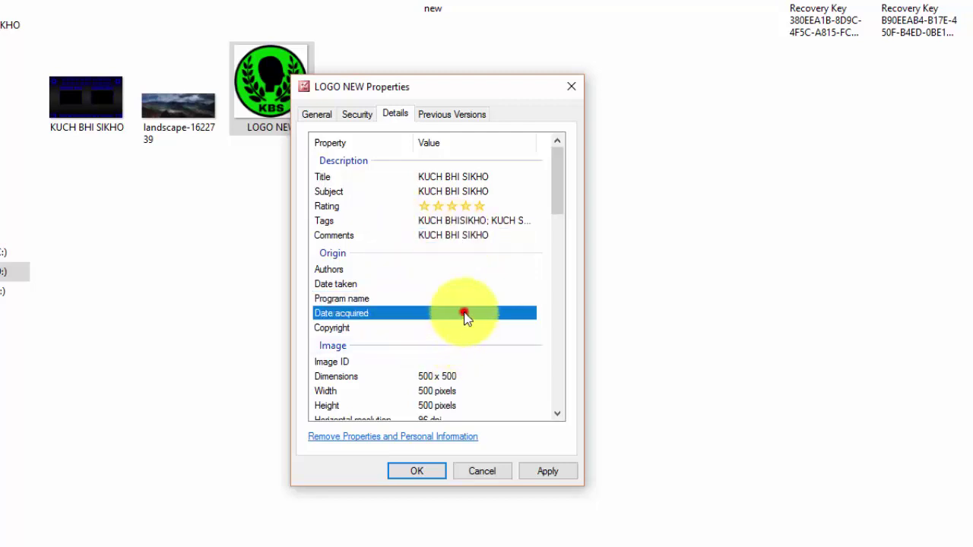
pyautogui.click(463, 269)
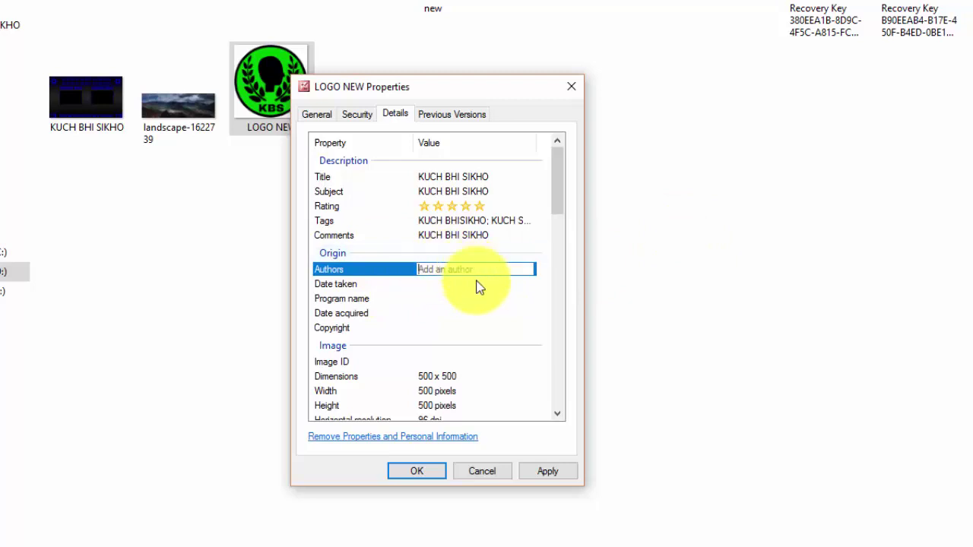
pyautogui.write('KUCH BHI SIKHO;')
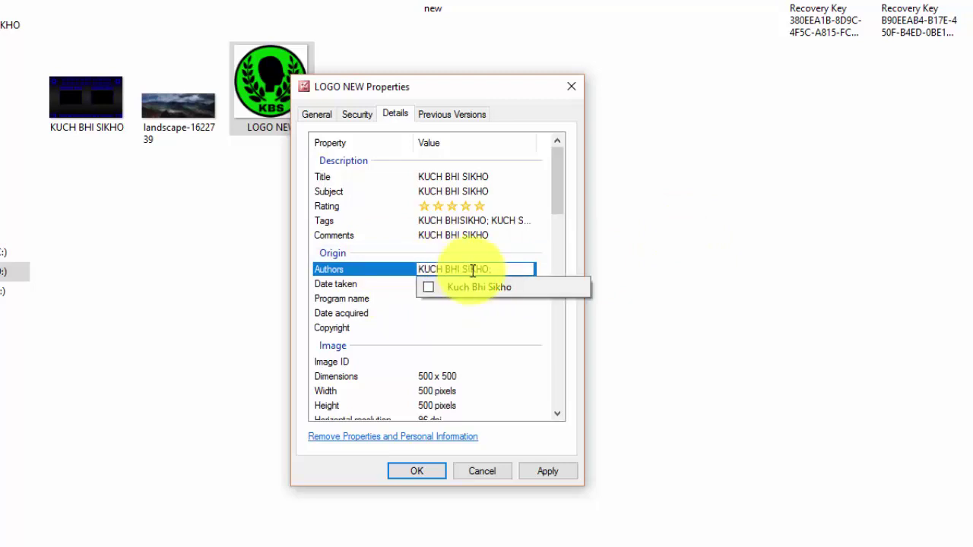
pyautogui.click(403, 299)
# Step: Look through the logo's remaining image, camera, advanced photo and file properties and return to the description section
pyautogui.scroll(-6, 472, 297)
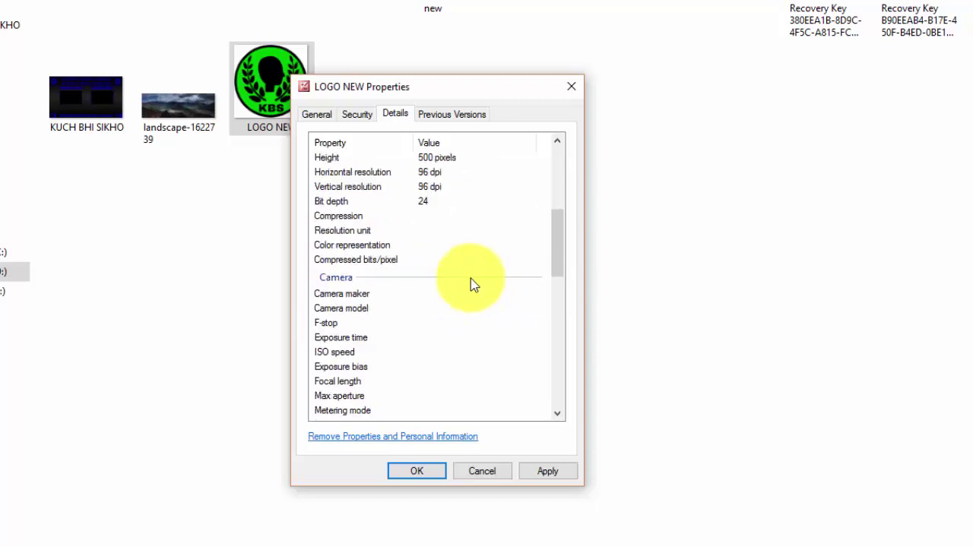
pyautogui.scroll(-5, 452, 230)
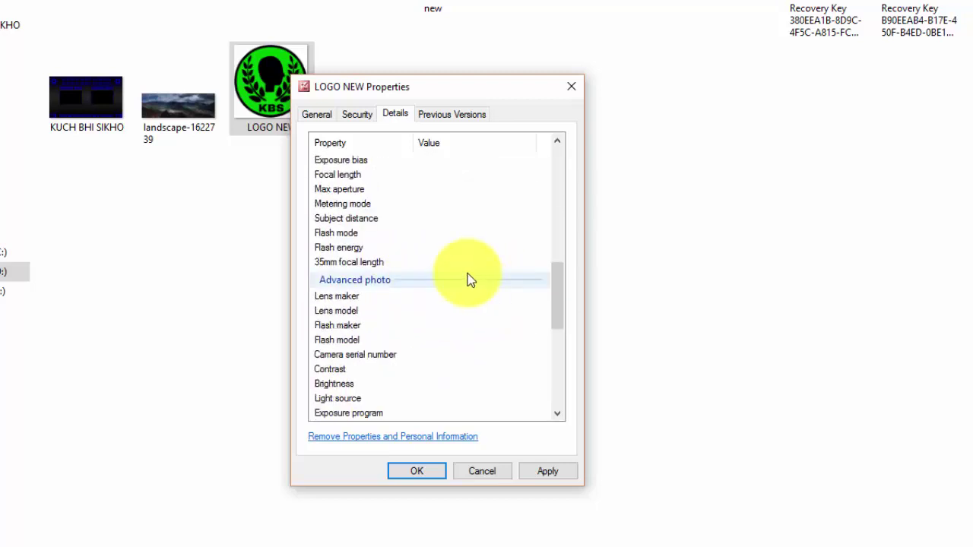
pyautogui.scroll(-6, 443, 275)
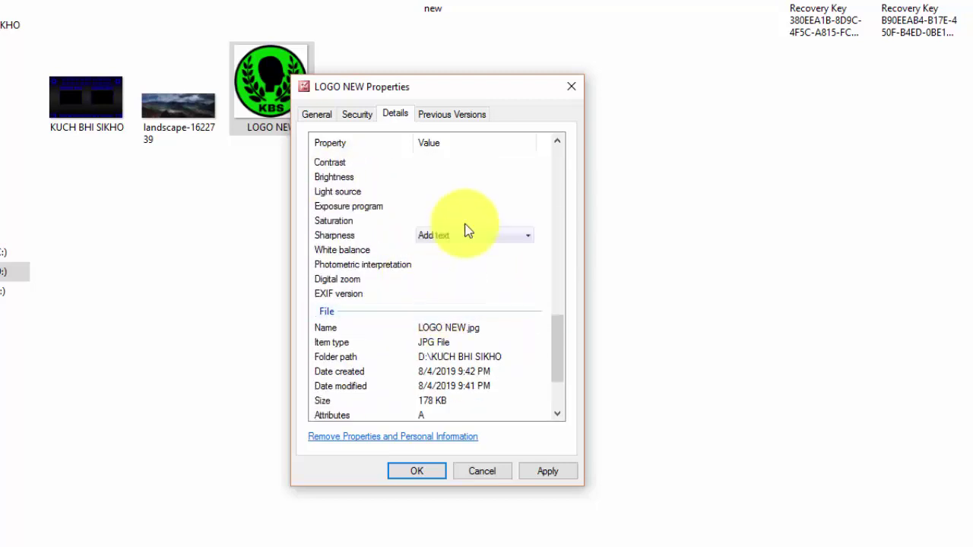
pyautogui.scroll(2, 477, 251)
pyautogui.click(461, 232)
pyautogui.scroll(8, 461, 300)
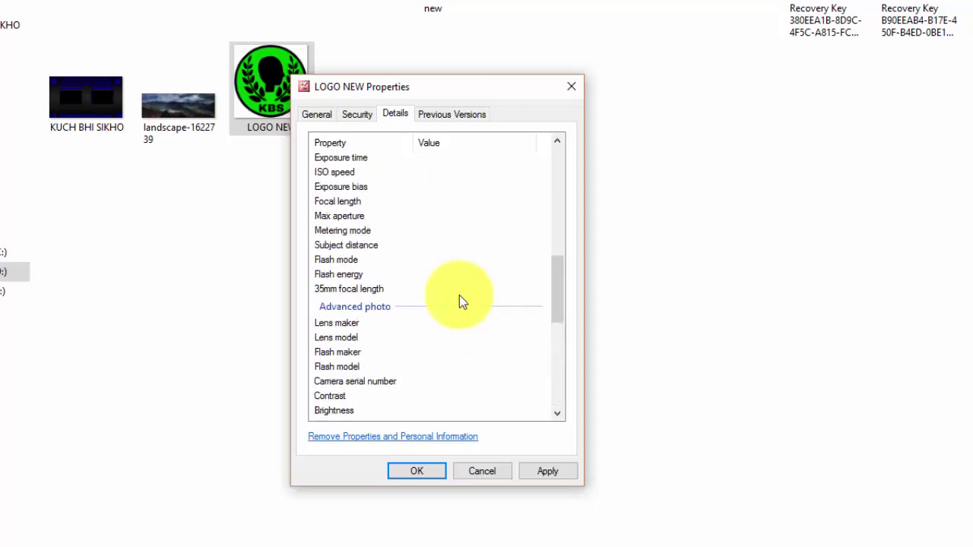
pyautogui.scroll(4, 459, 301)
pyautogui.click(459, 299)
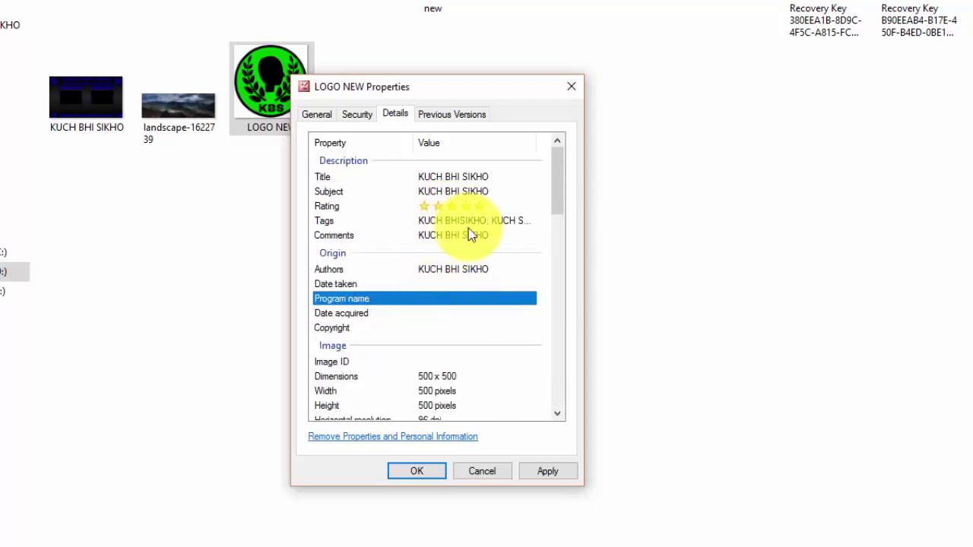
# Step: Save the logo image's edited properties and close them
pyautogui.click(551, 472)
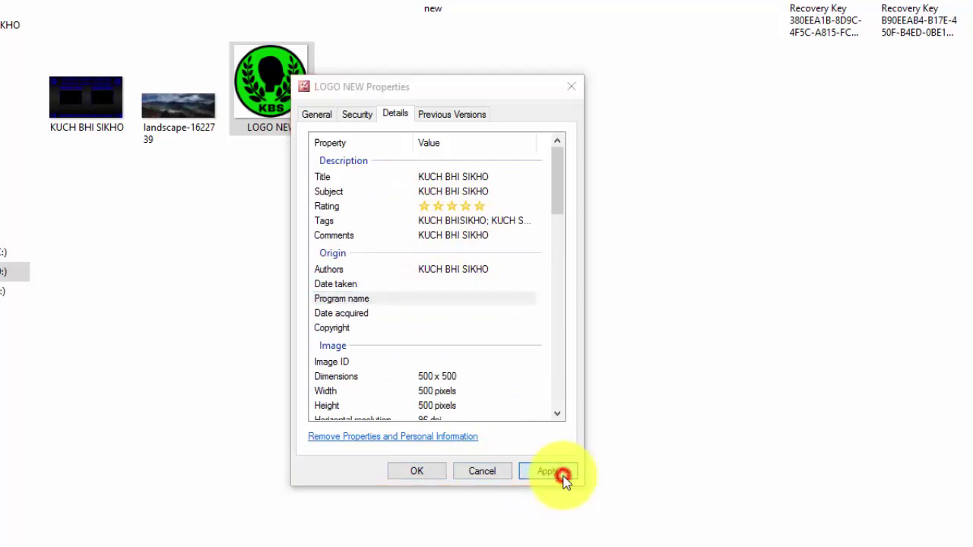
pyautogui.click(430, 471)
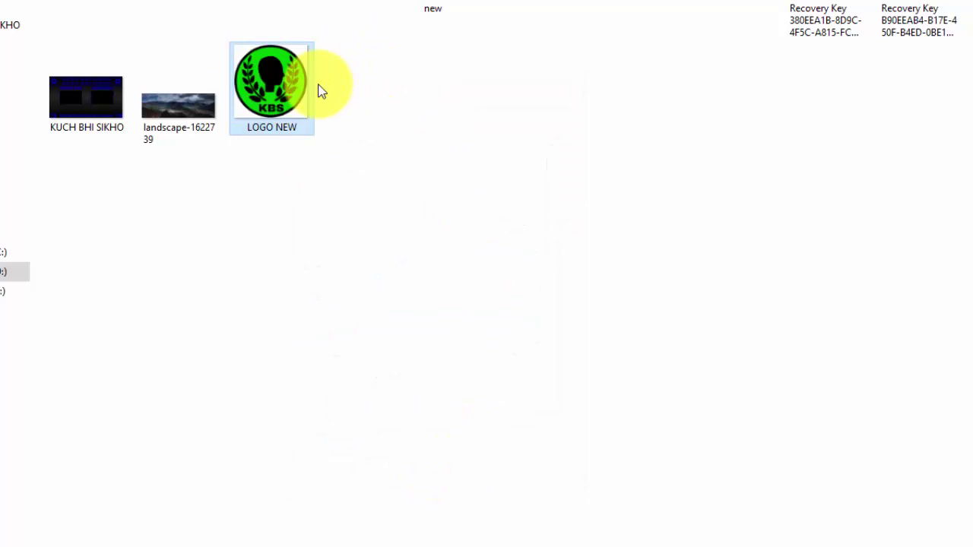
# Step: Switch to Chrome and load GOOGLE.COM
pyautogui.click(308, 537)
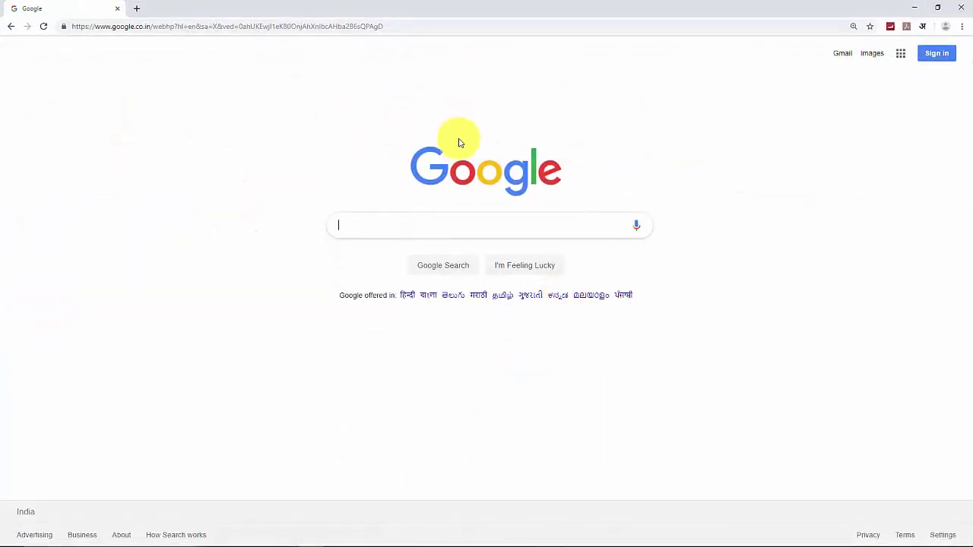
pyautogui.click(172, 26)
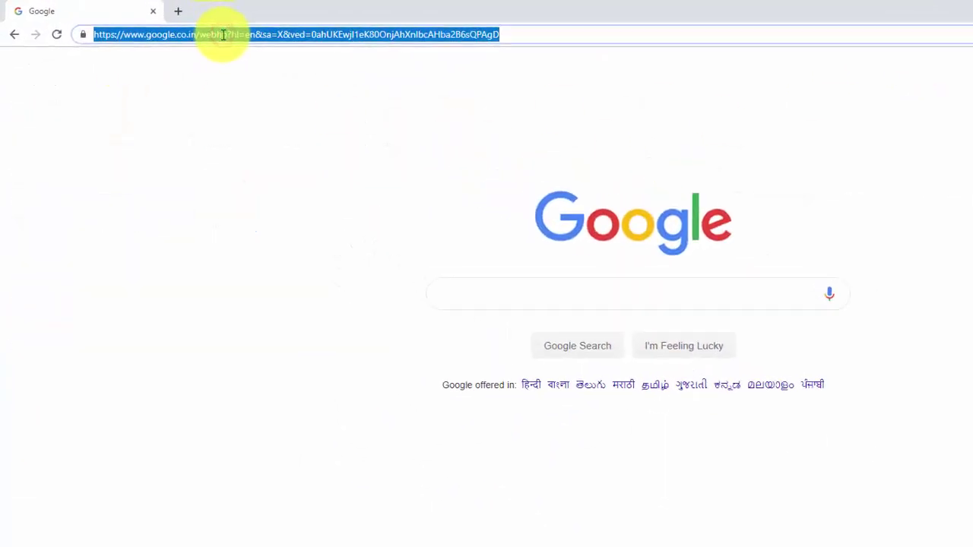
pyautogui.write('GOOGLE.COM')
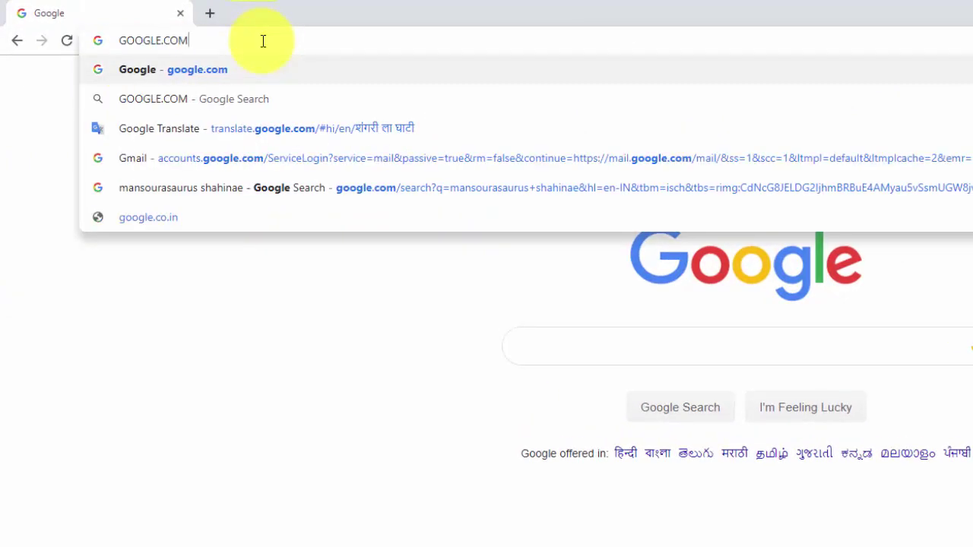
pyautogui.press('Return')
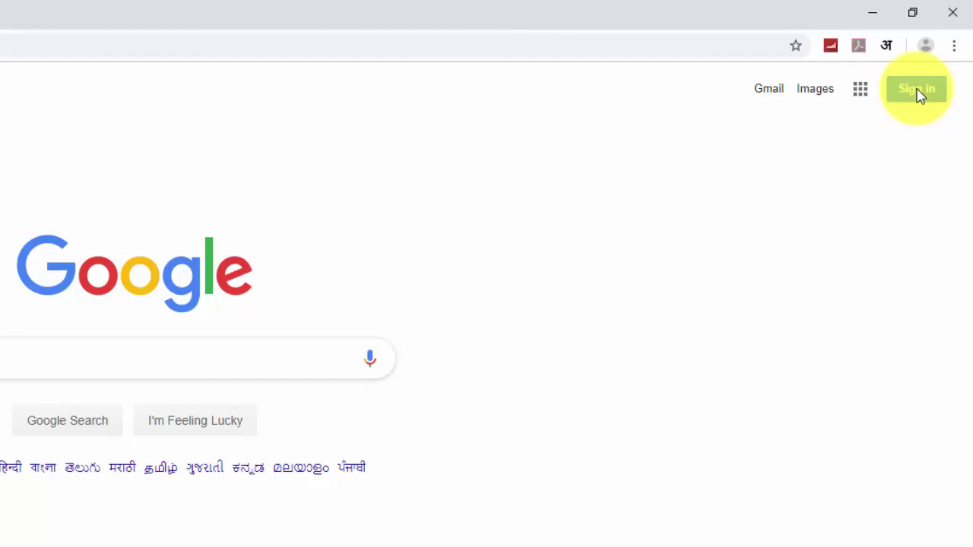
# Step: Sign in to Google with the saved account that is not blurred, entering the account password
pyautogui.click(917, 90)
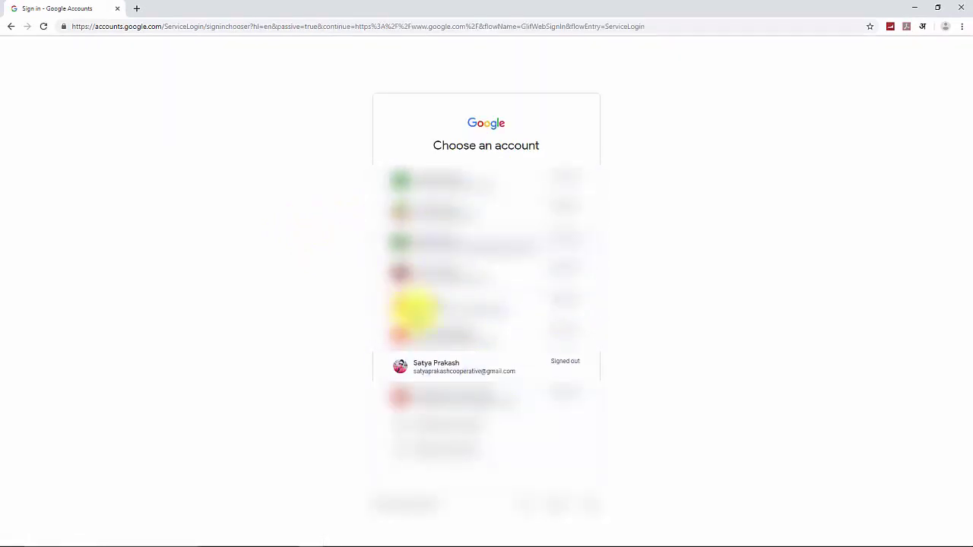
pyautogui.click(478, 369)
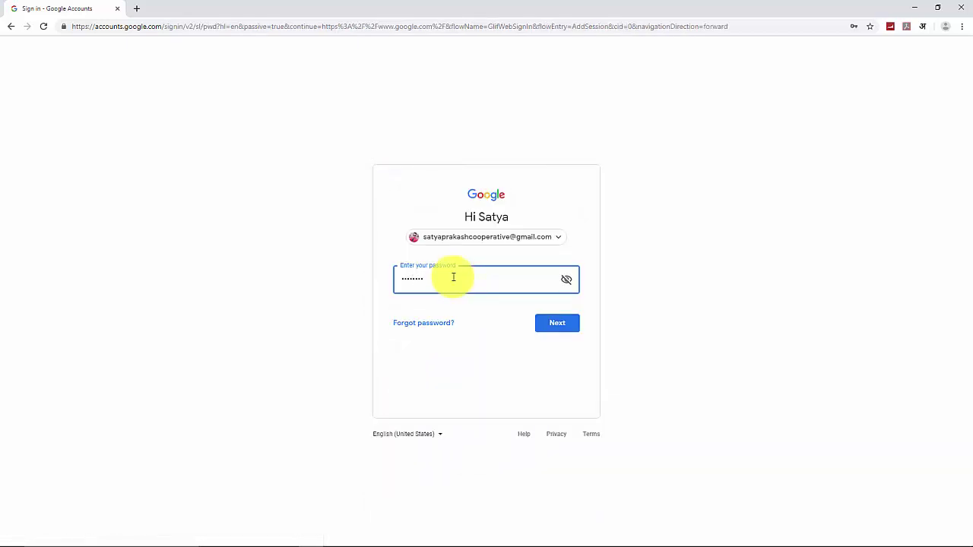
pyautogui.press('Return')
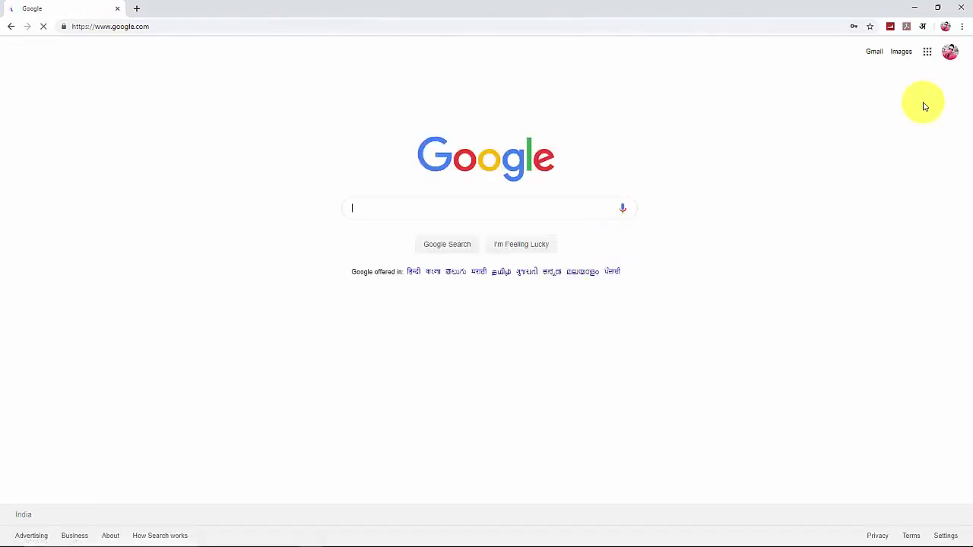
# Step: Open Google Drive and upload the LOGO NEW image from the KUCH BHI SIKHO folder to My Drive
pyautogui.click(927, 58)
pyautogui.click(932, 216)
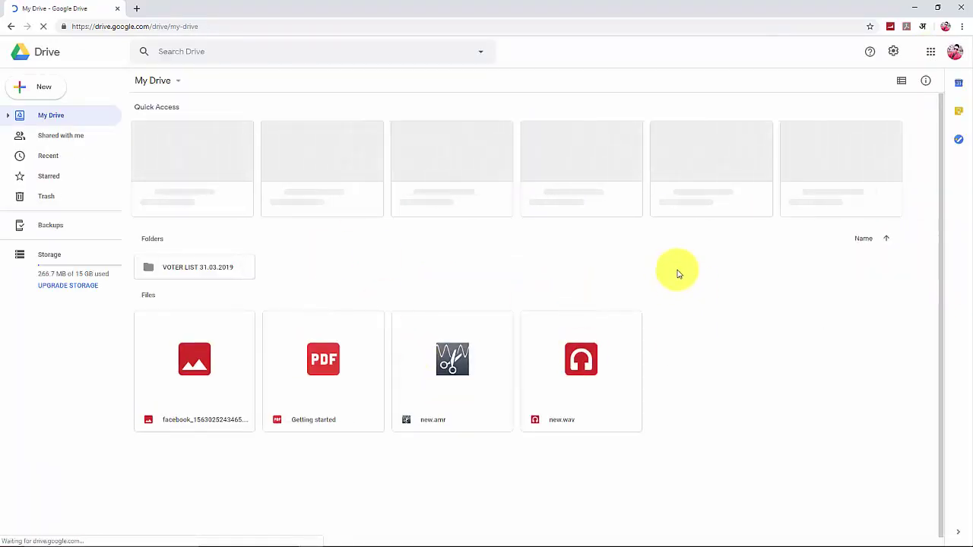
pyautogui.rightClick(676, 272)
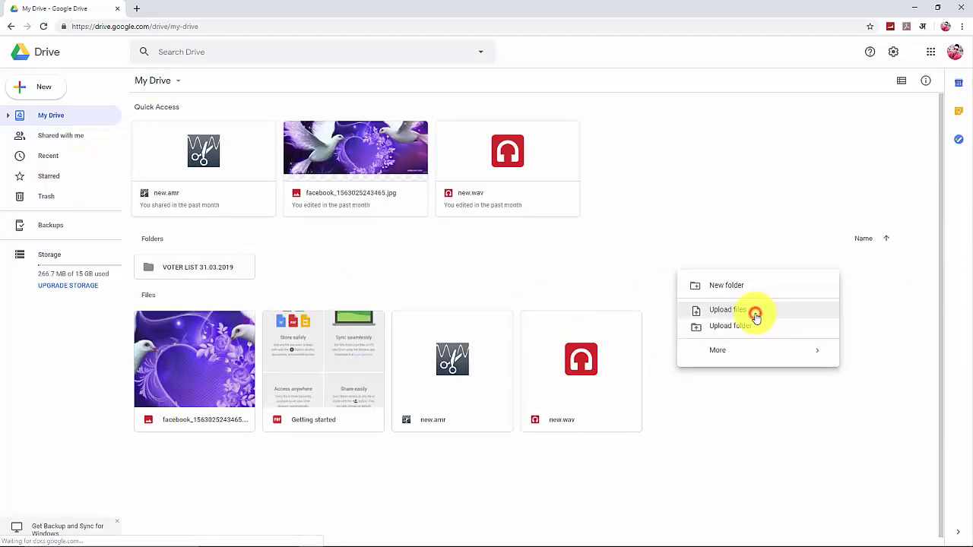
pyautogui.click(755, 317)
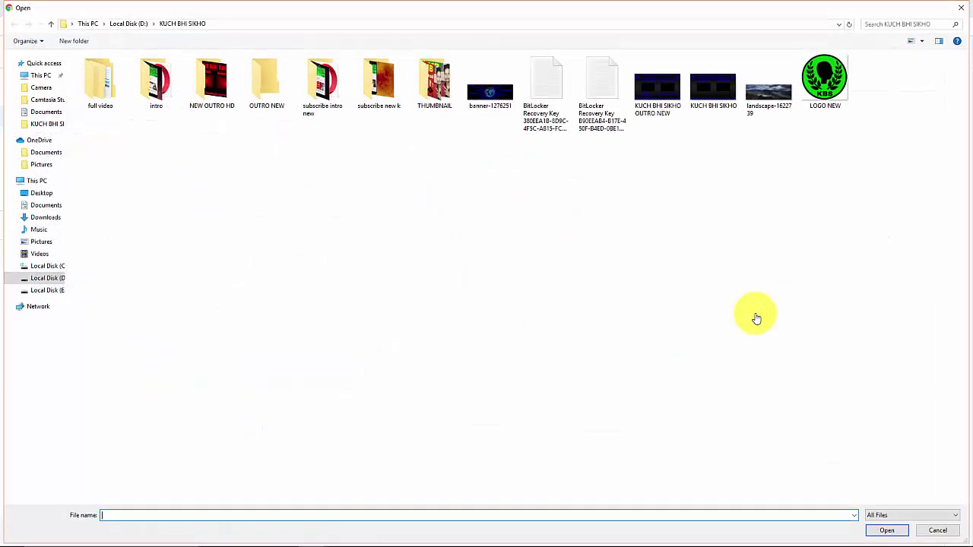
pyautogui.doubleClick(829, 77)
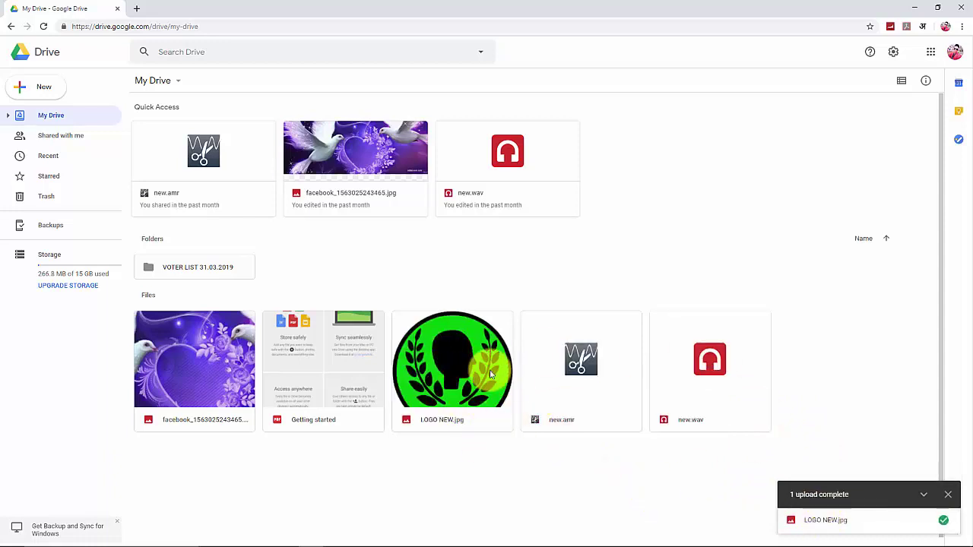
# Step: Share LOGO NEW.jpg with link sharing set to On - Public on the web and finish the sharing settings
pyautogui.rightClick(439, 365)
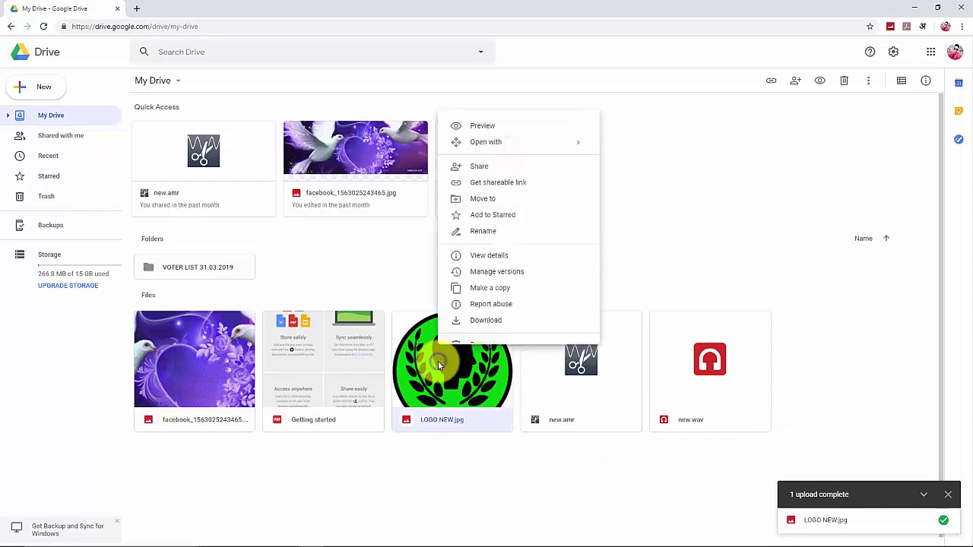
pyautogui.click(494, 168)
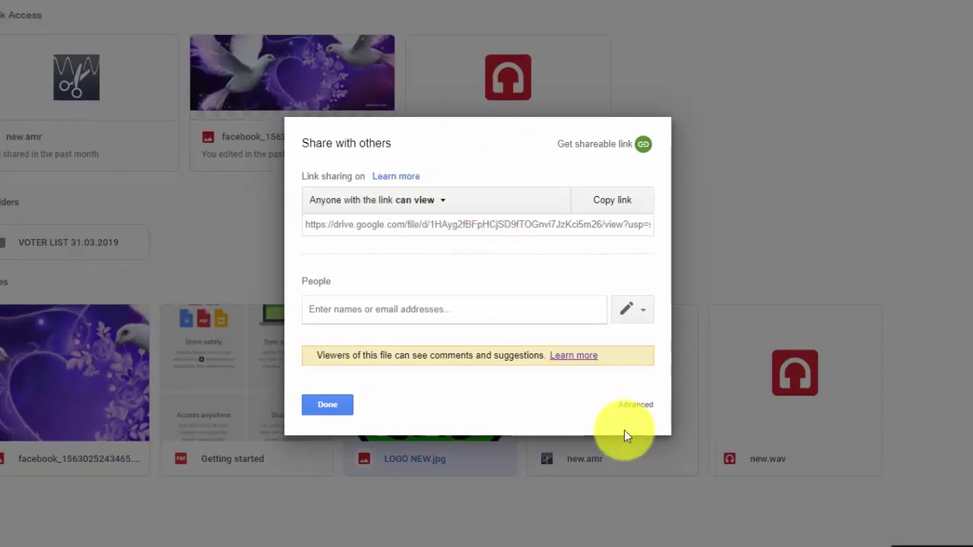
pyautogui.click(636, 405)
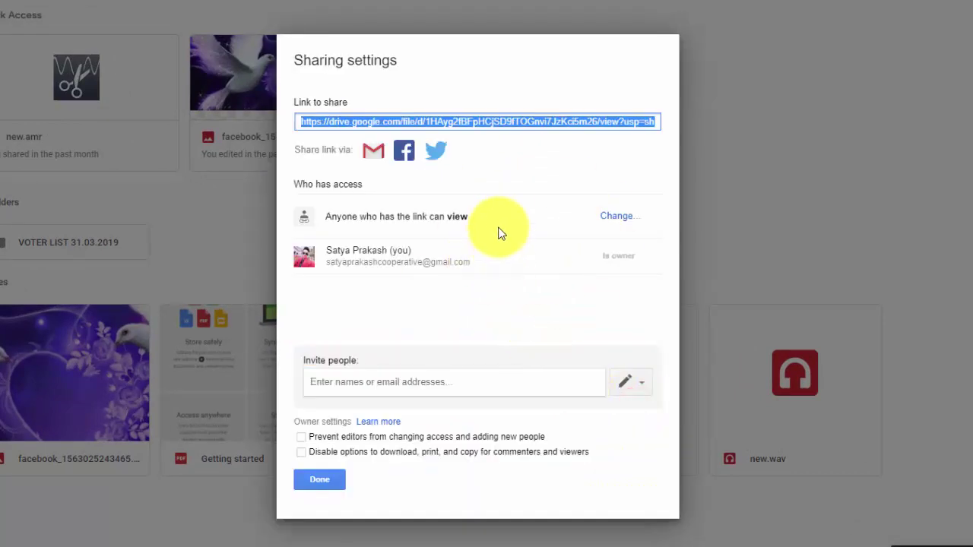
pyautogui.click(620, 218)
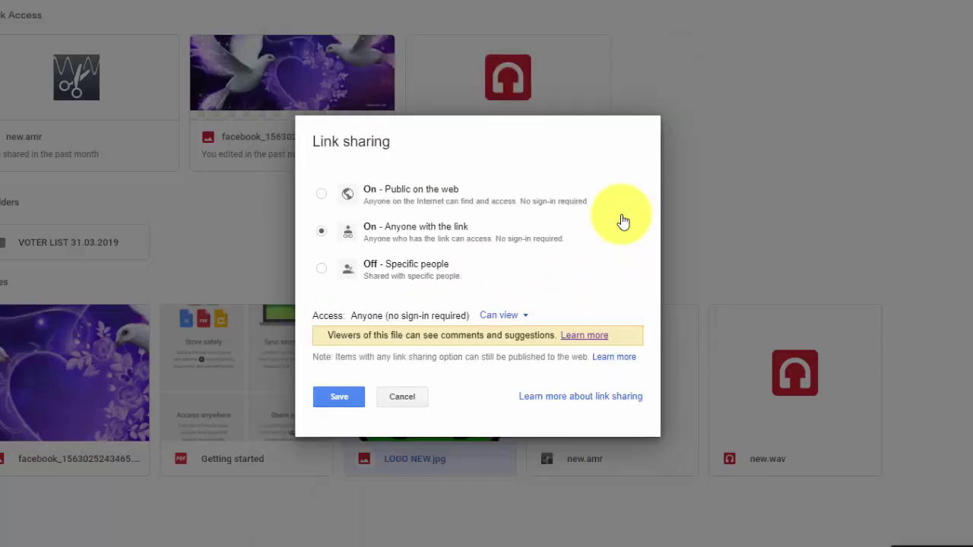
pyautogui.click(398, 206)
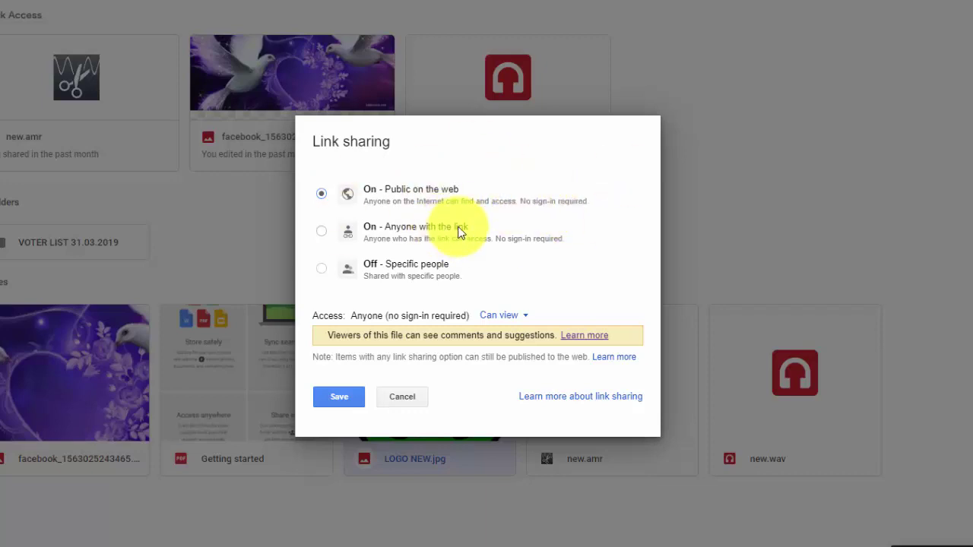
pyautogui.click(348, 403)
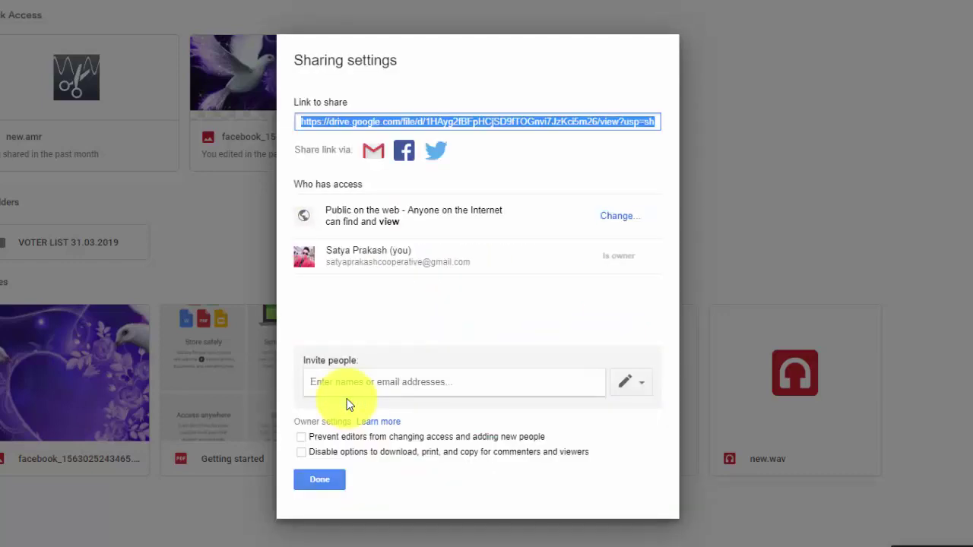
pyautogui.click(330, 481)
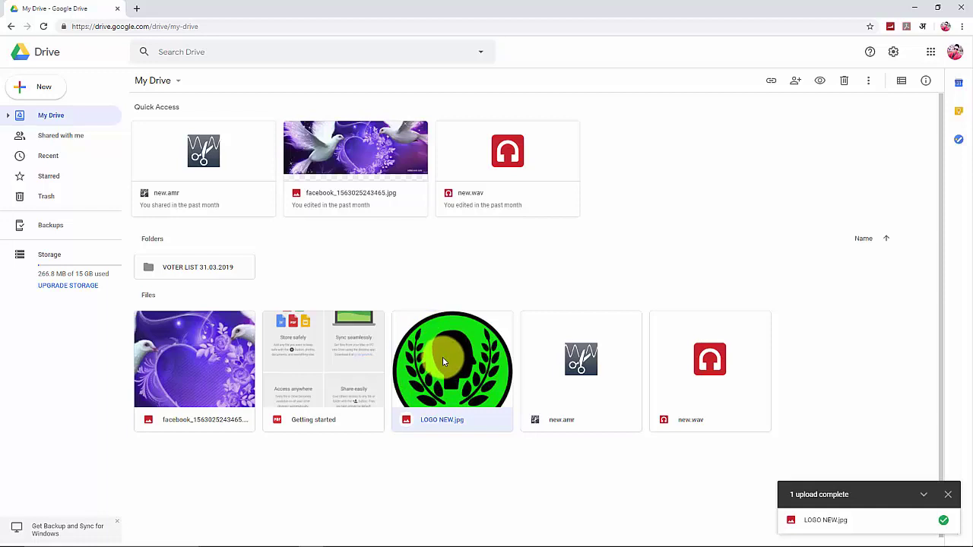
# Step: Search Google Images for KUCH BHI SIKHO in a new tab and examine the enlarged green KBS logo
pyautogui.click(133, 7)
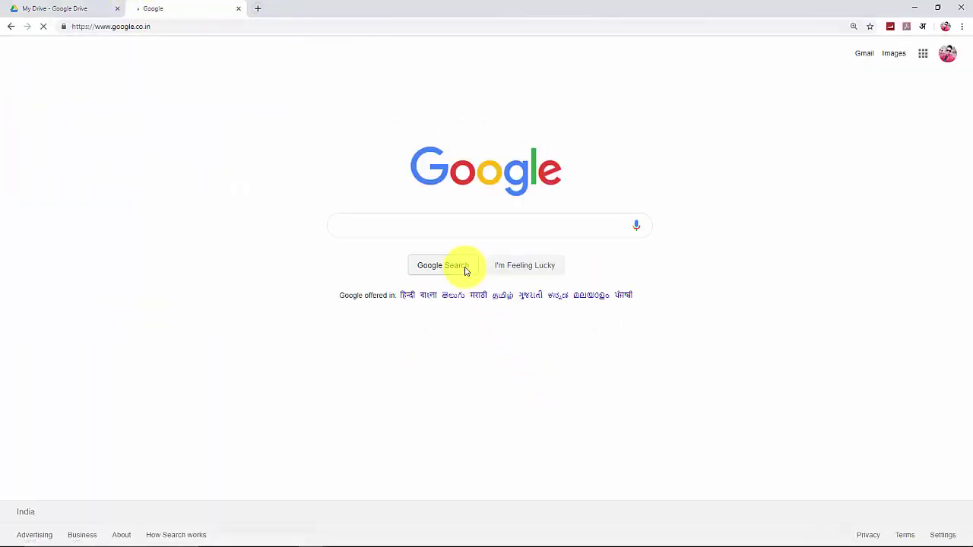
pyautogui.write('KUCH BHI SIKHO')
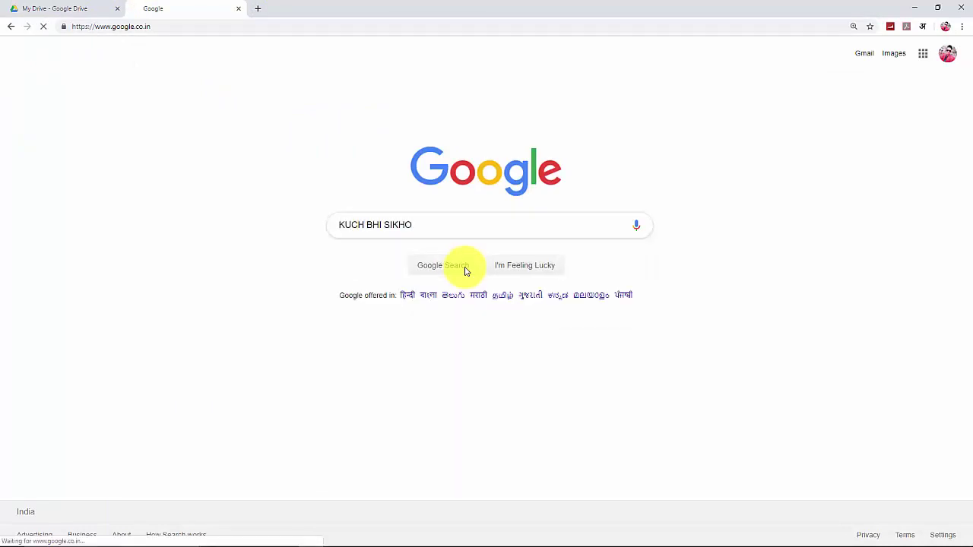
pyautogui.click(461, 266)
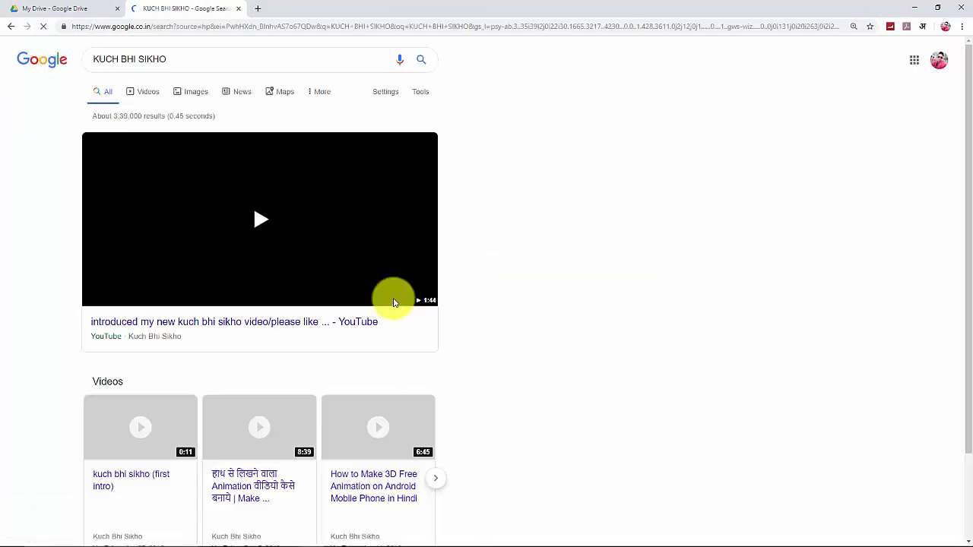
pyautogui.click(206, 92)
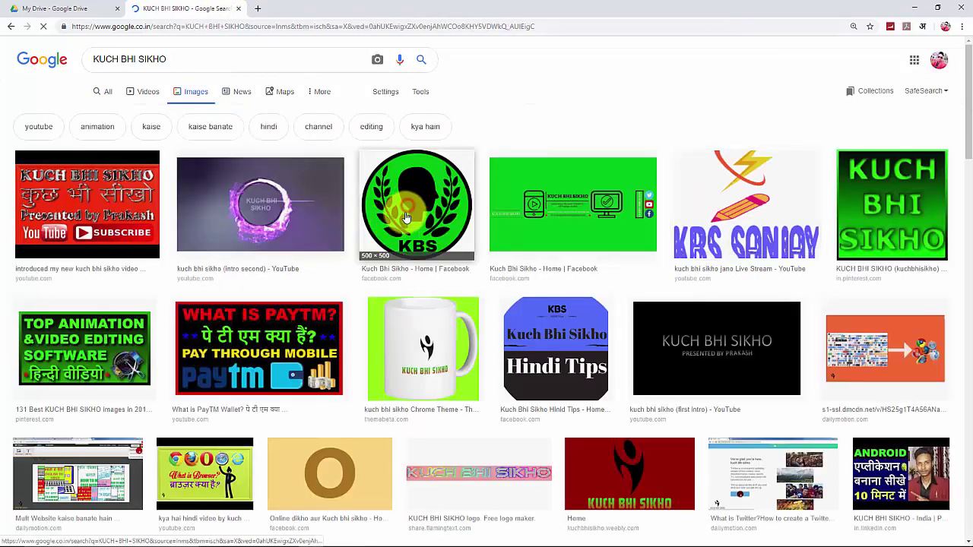
pyautogui.click(444, 199)
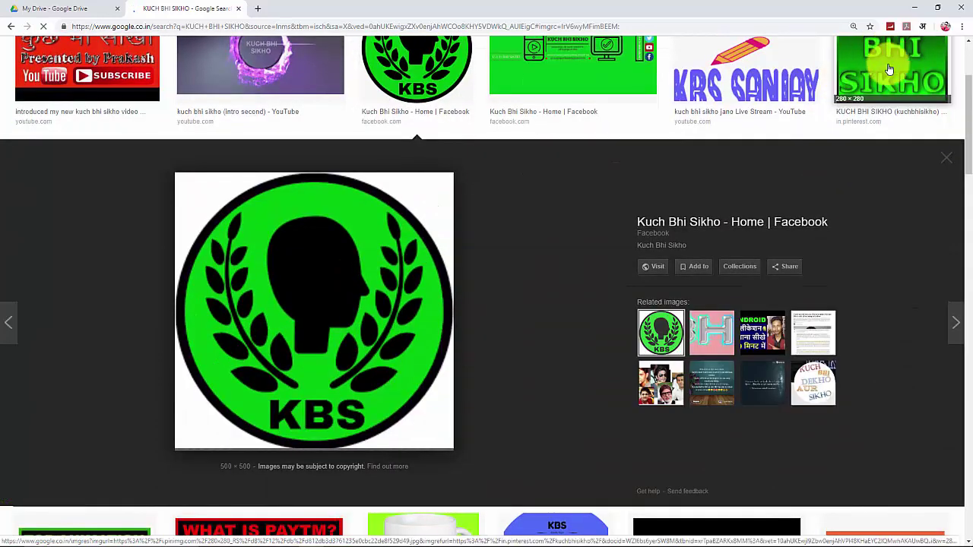
pyautogui.scroll(-1, 547, 304)
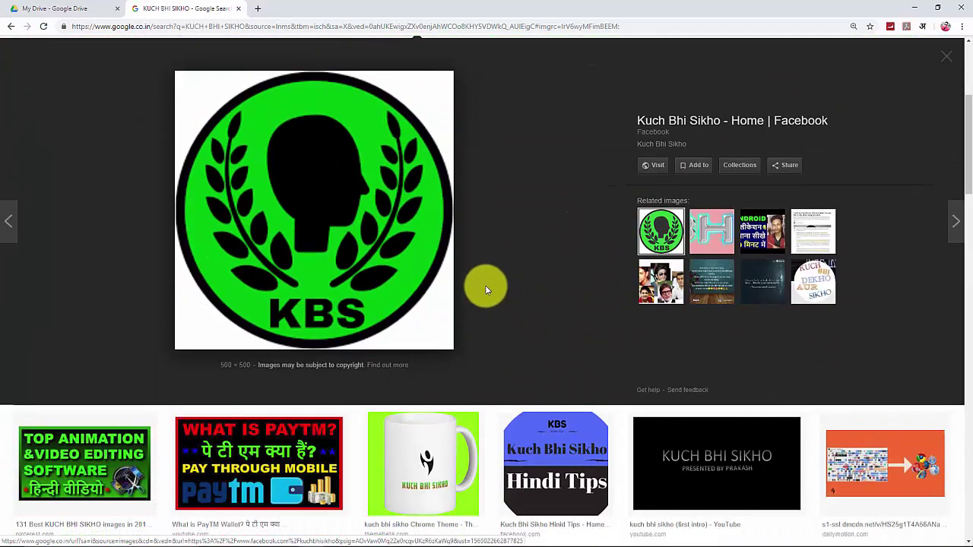
pyautogui.scroll(3, 482, 285)
# Step: Compare the uploaded logo in Google Drive with the image search results, ending in My Drive
pyautogui.click(61, 9)
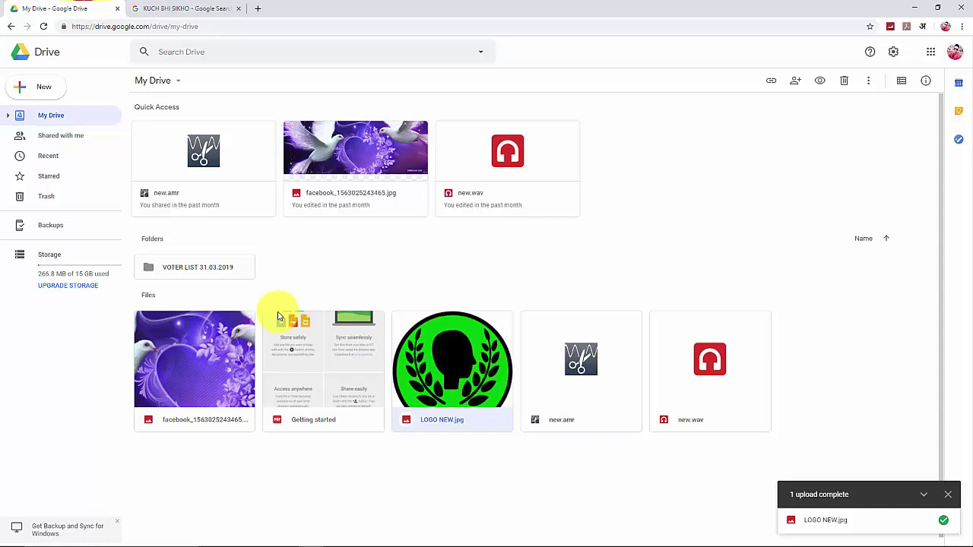
pyautogui.click(176, 8)
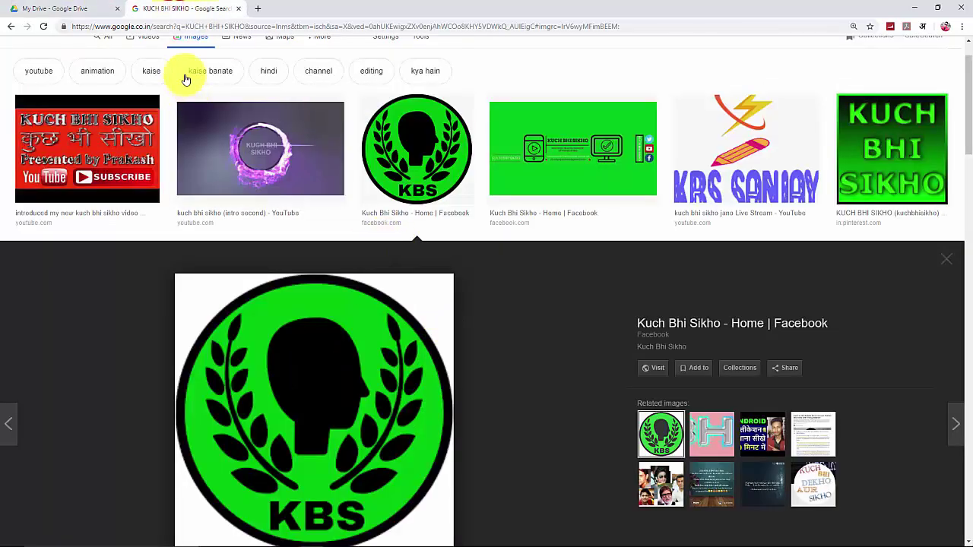
pyautogui.click(98, 8)
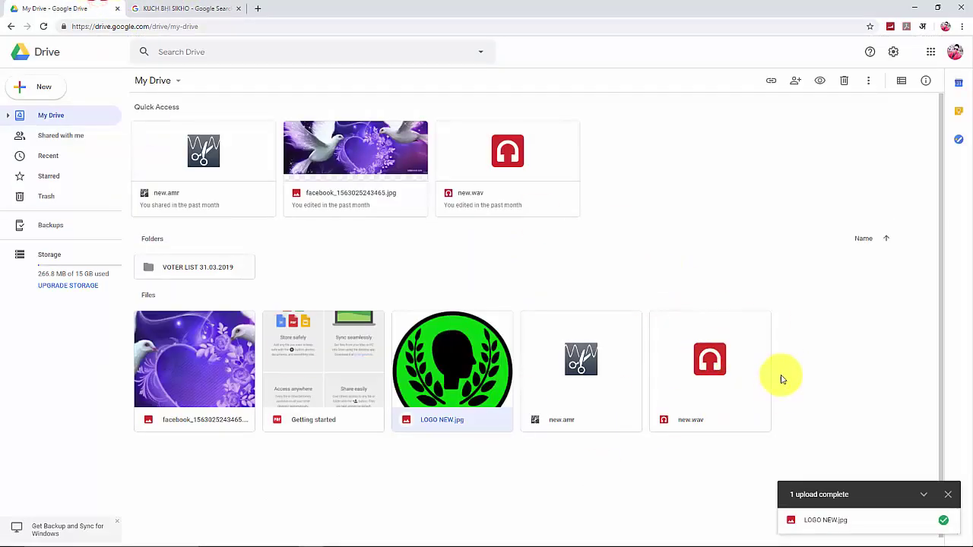